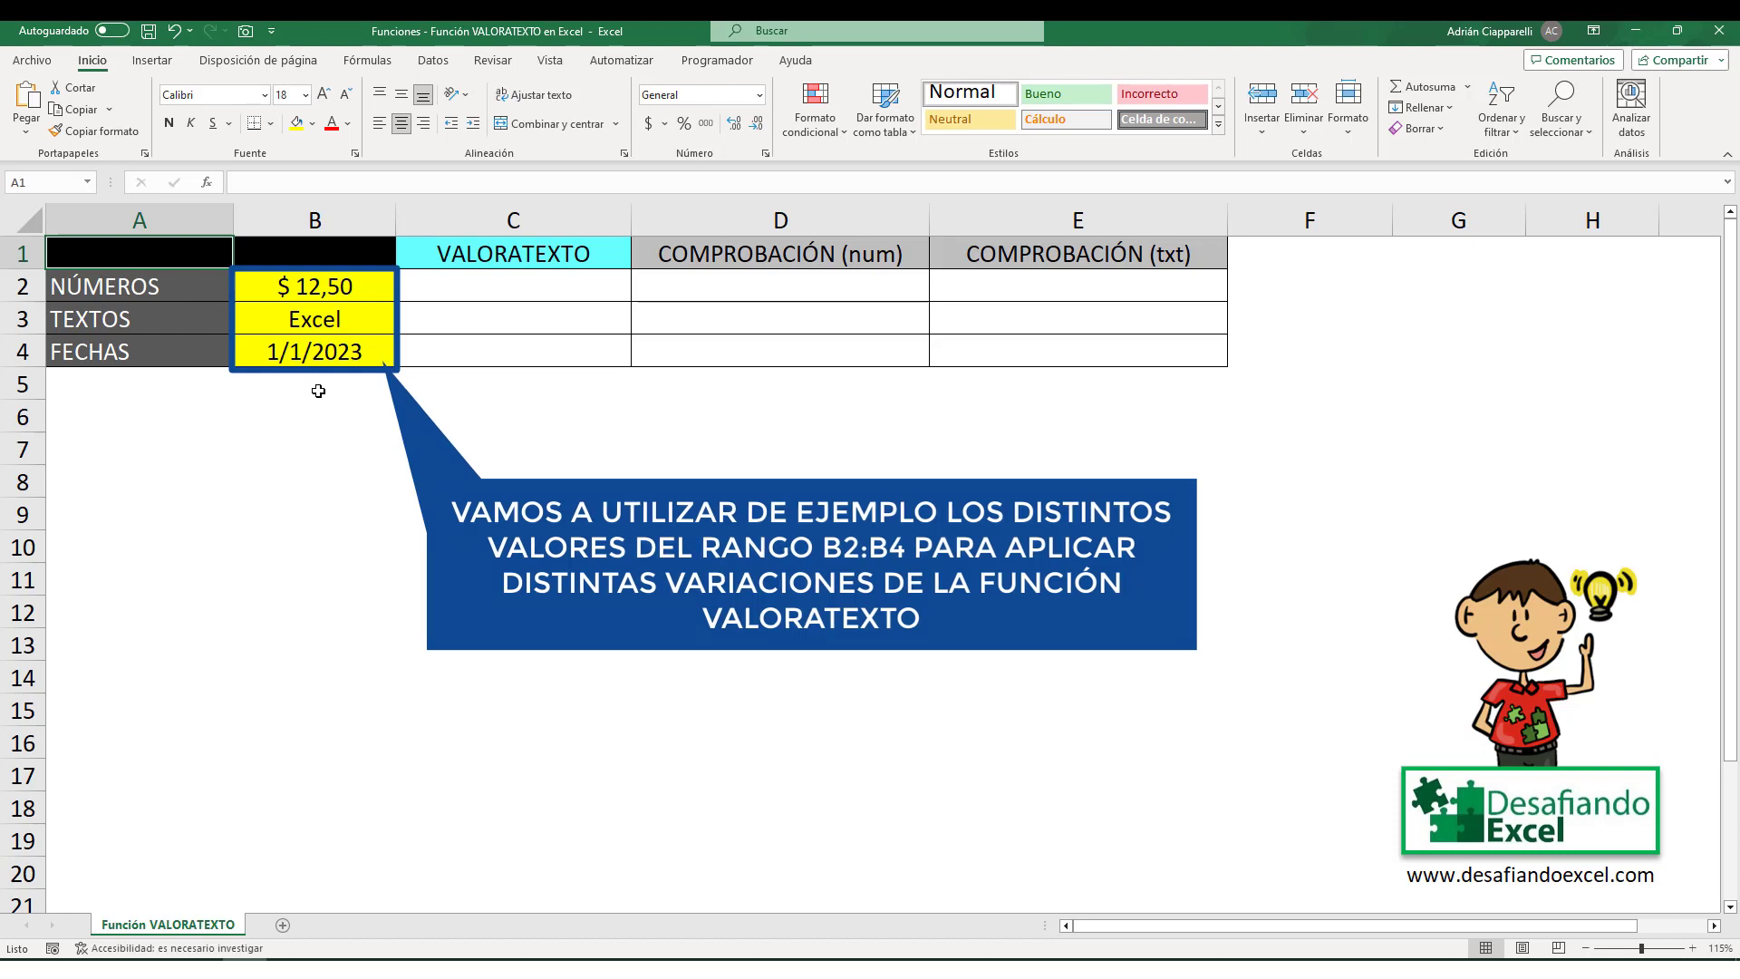
Step: Review the VALORATEXTO, COMPROBACIÓN (num) and COMPROBACIÓN (txt) column headers
left_click(527, 254)
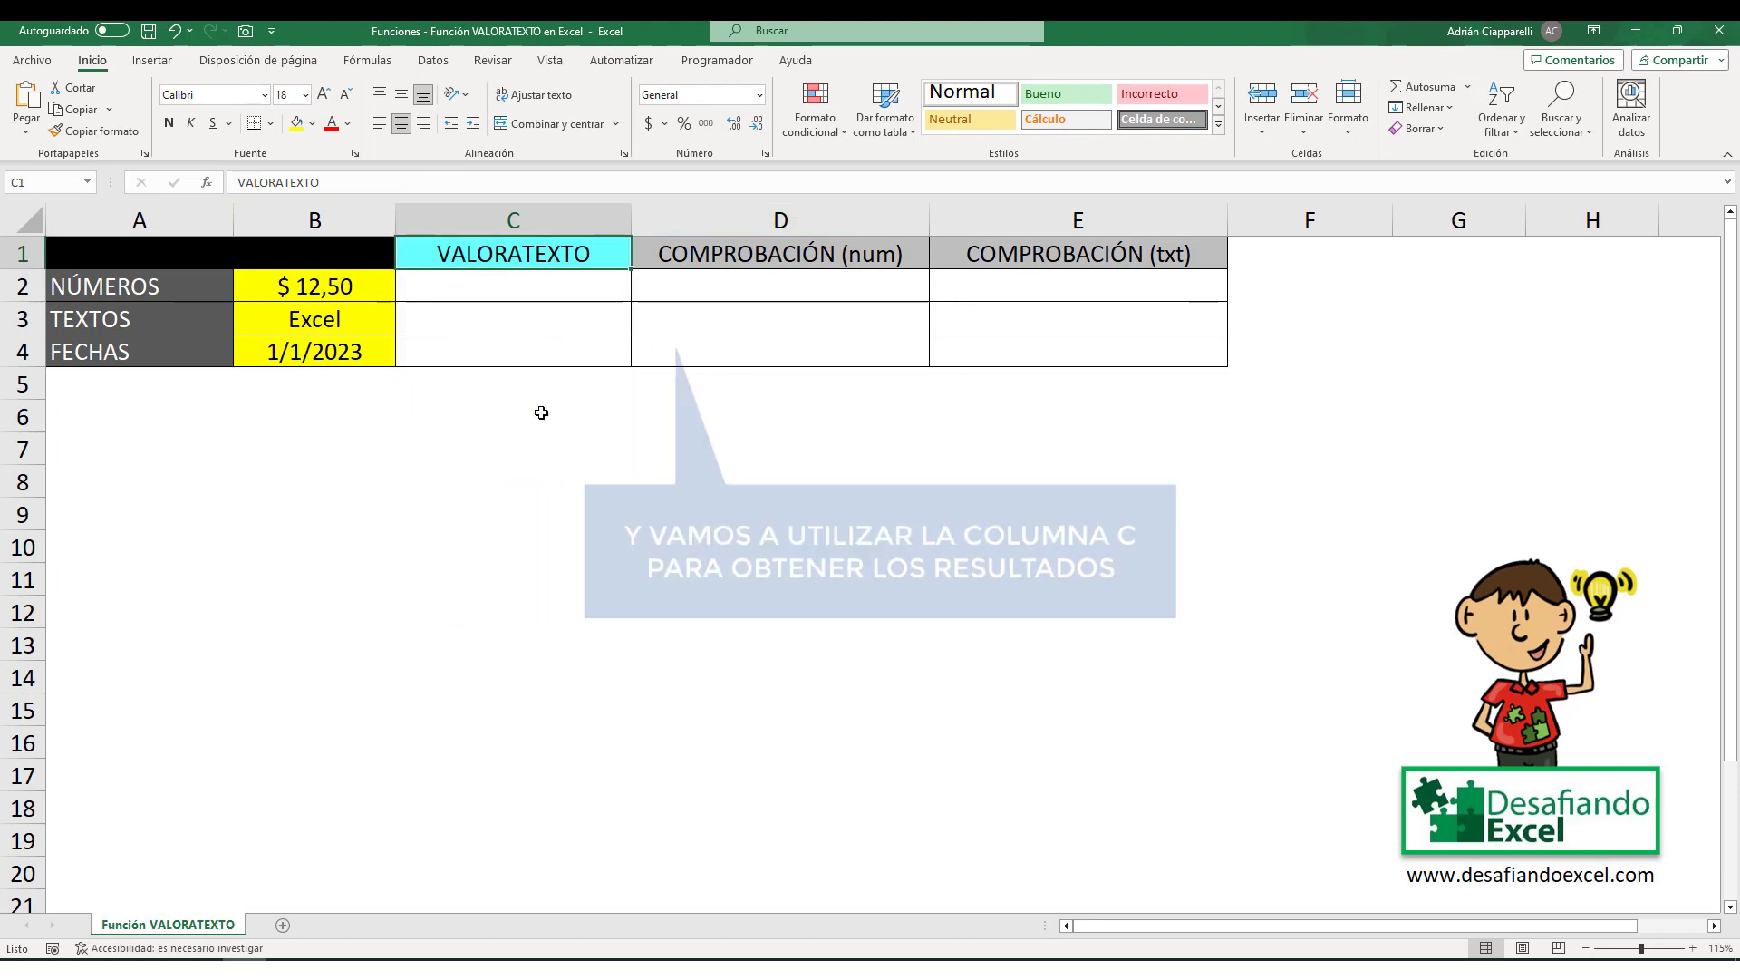
left_click(718, 257)
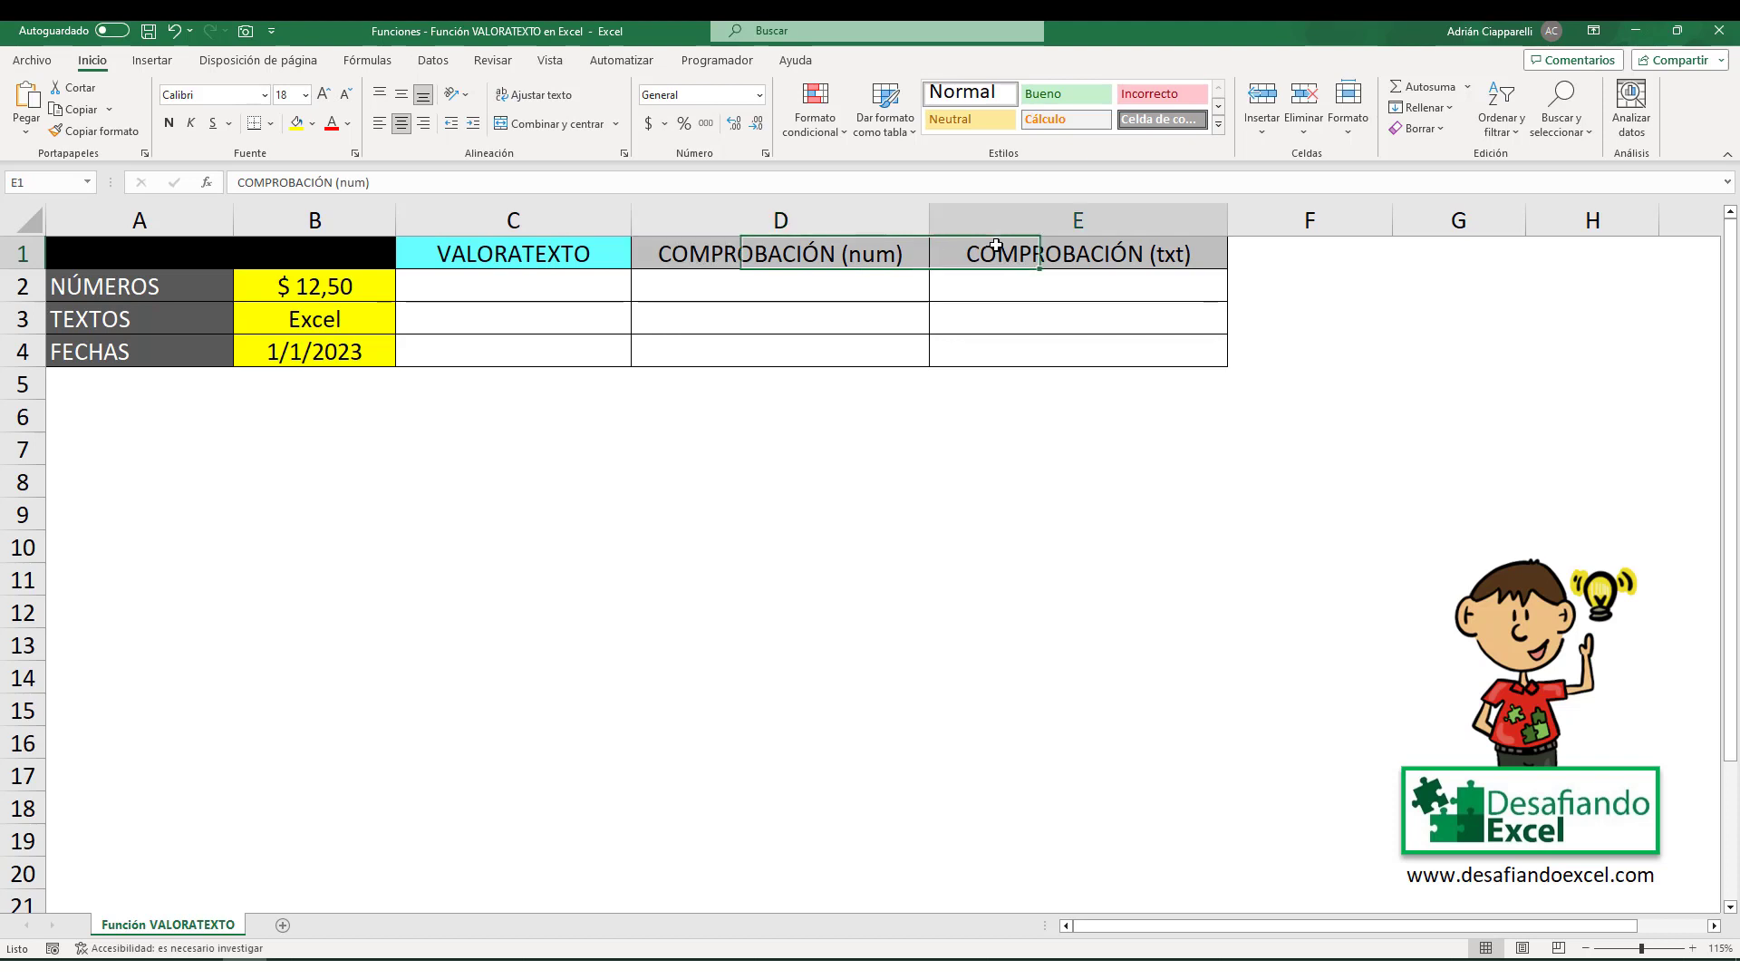
left_click(934, 258)
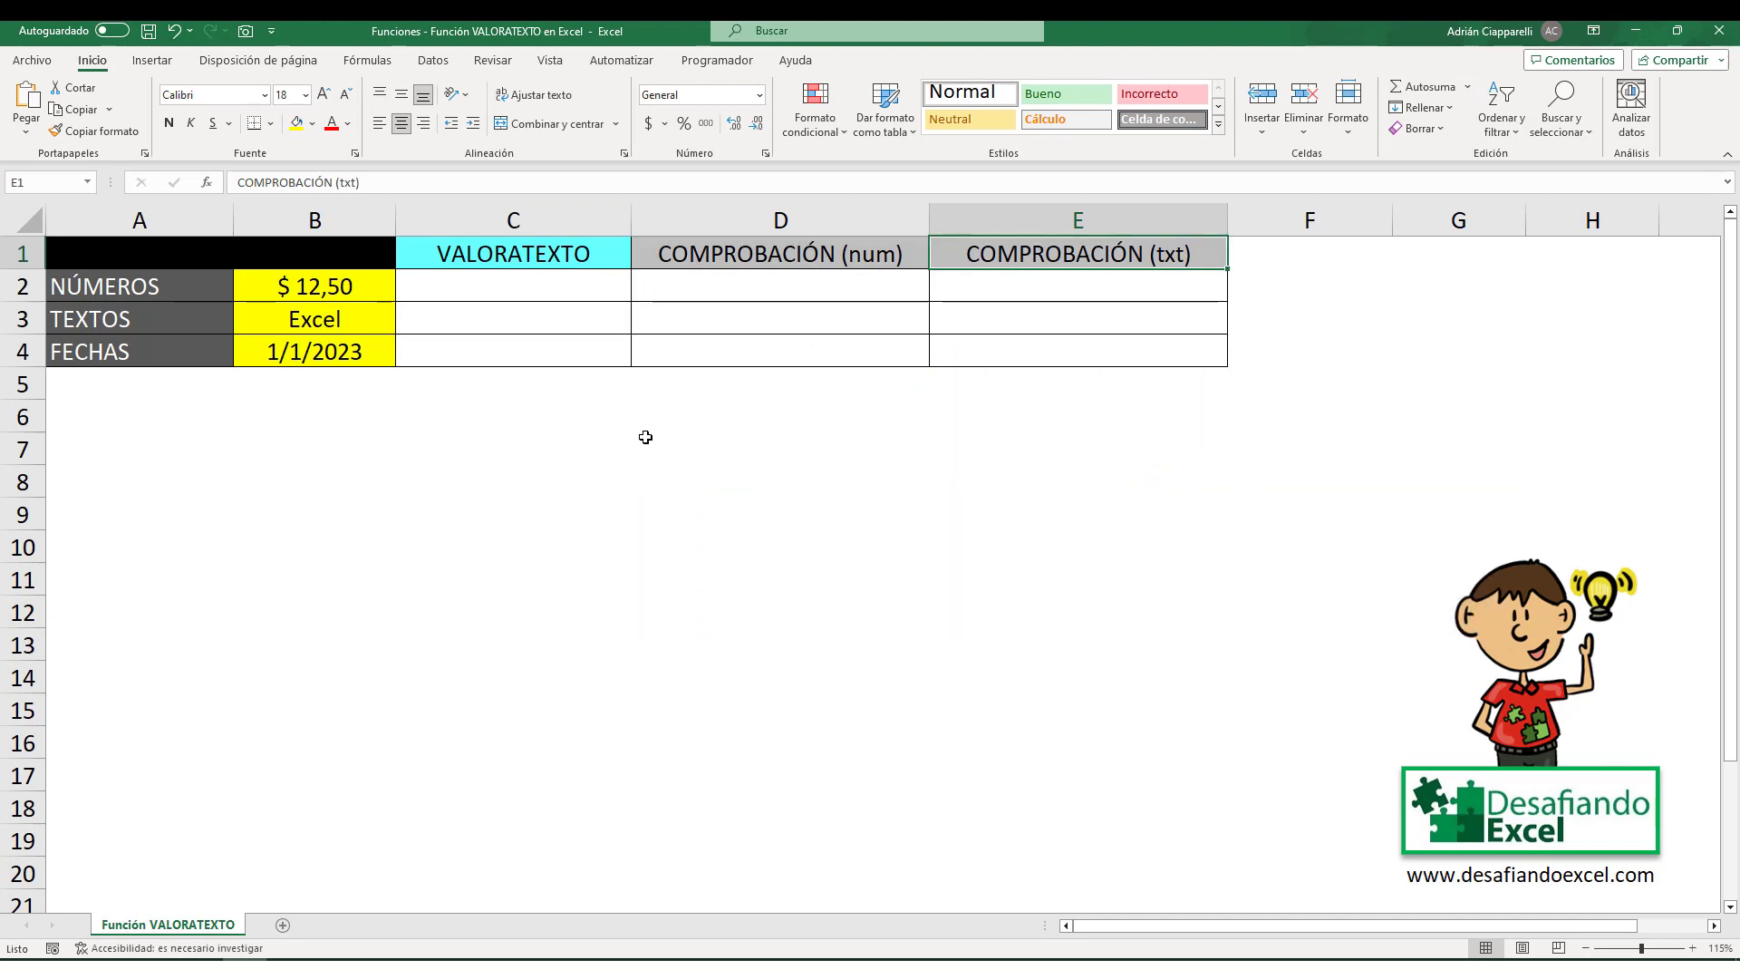
Step: Enter =VALORATEXTO(B2;0) in C2 so it shows 12,5 for $ 12,50
left_click(413, 288)
type("=")
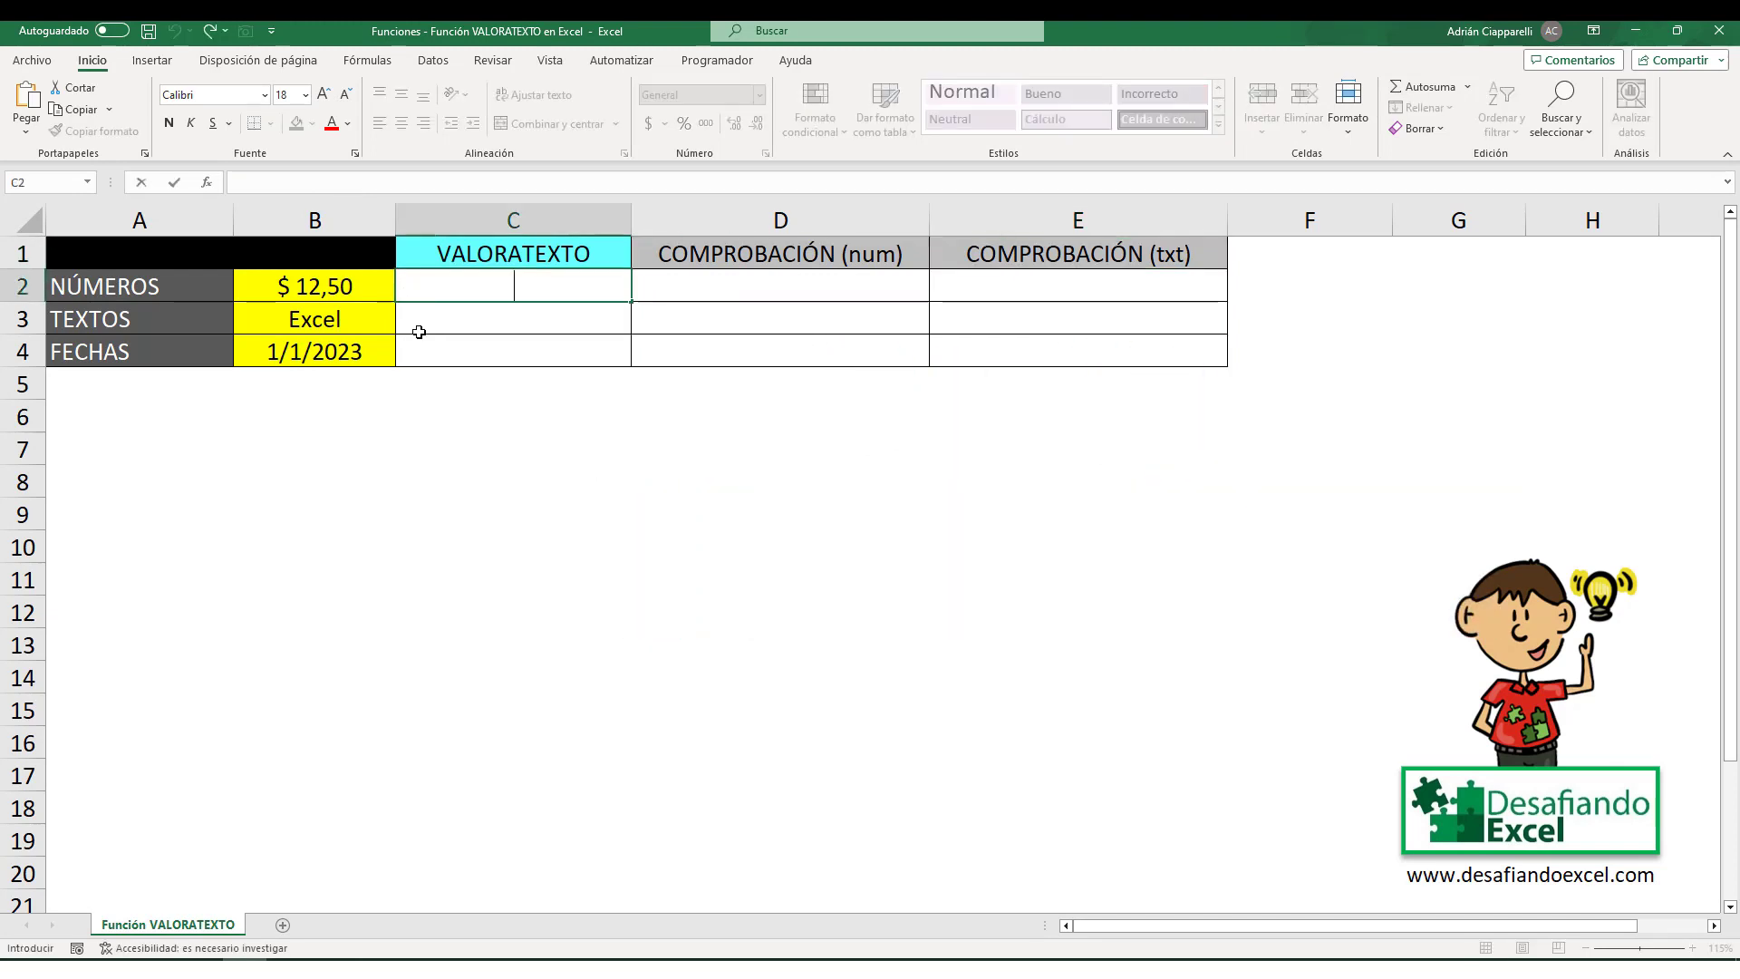
type("VAL")
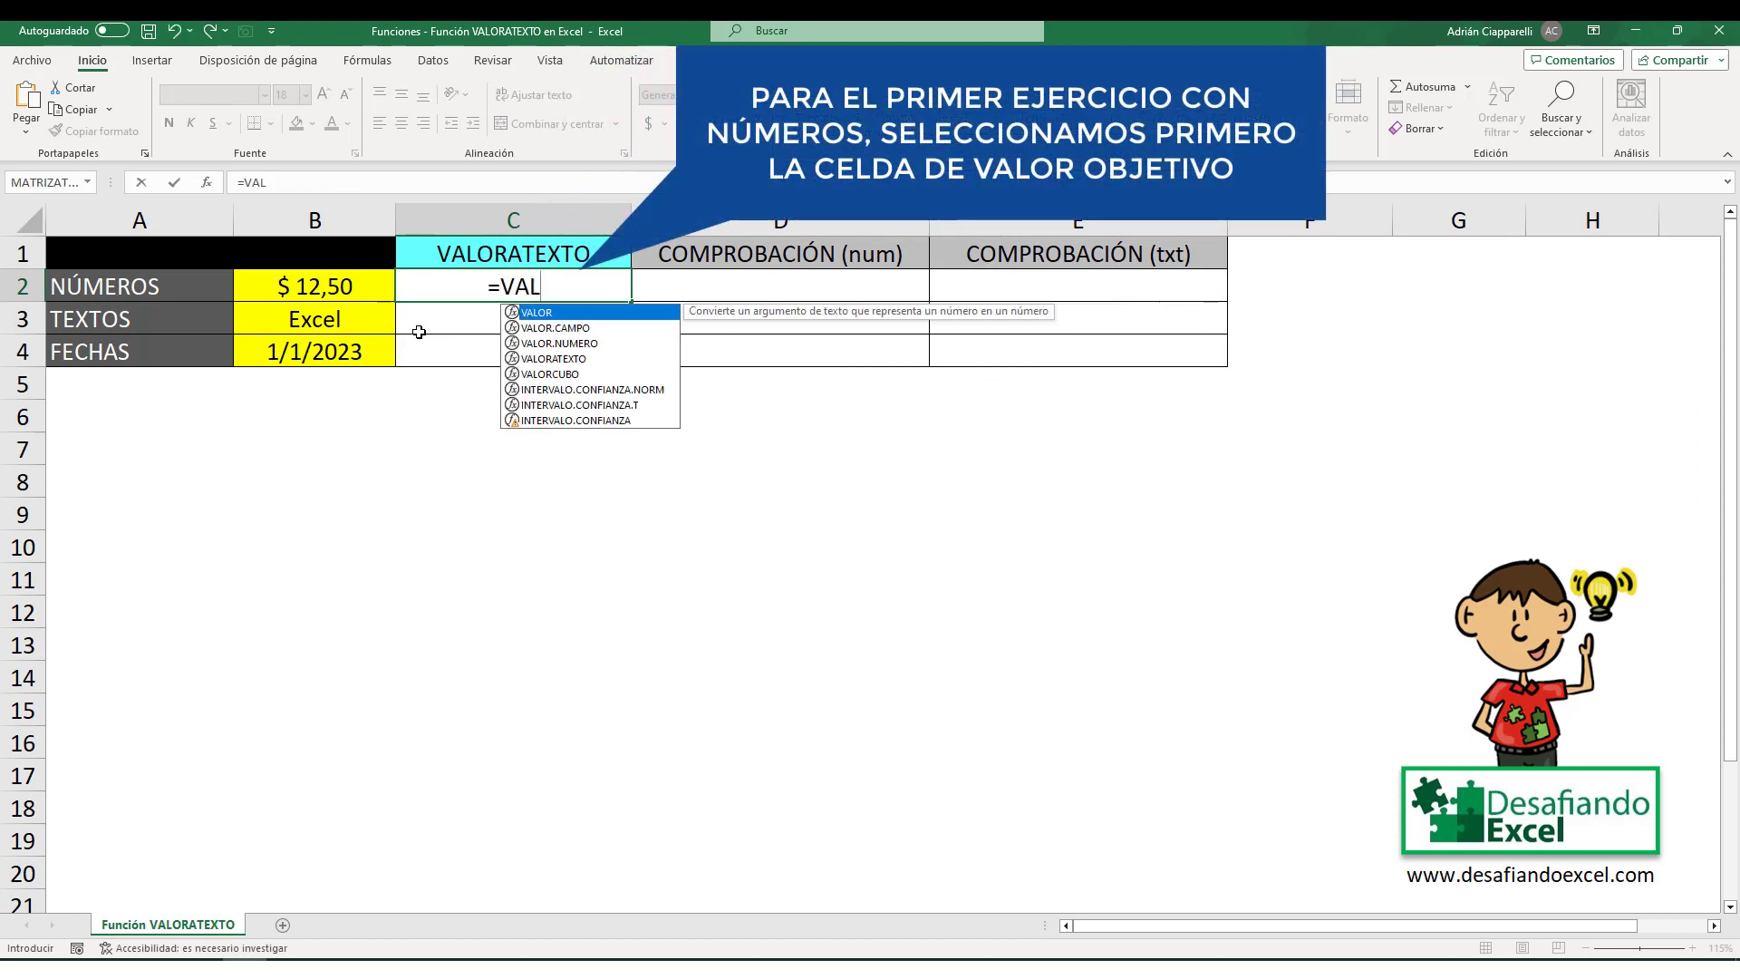
type("ORATEXTO")
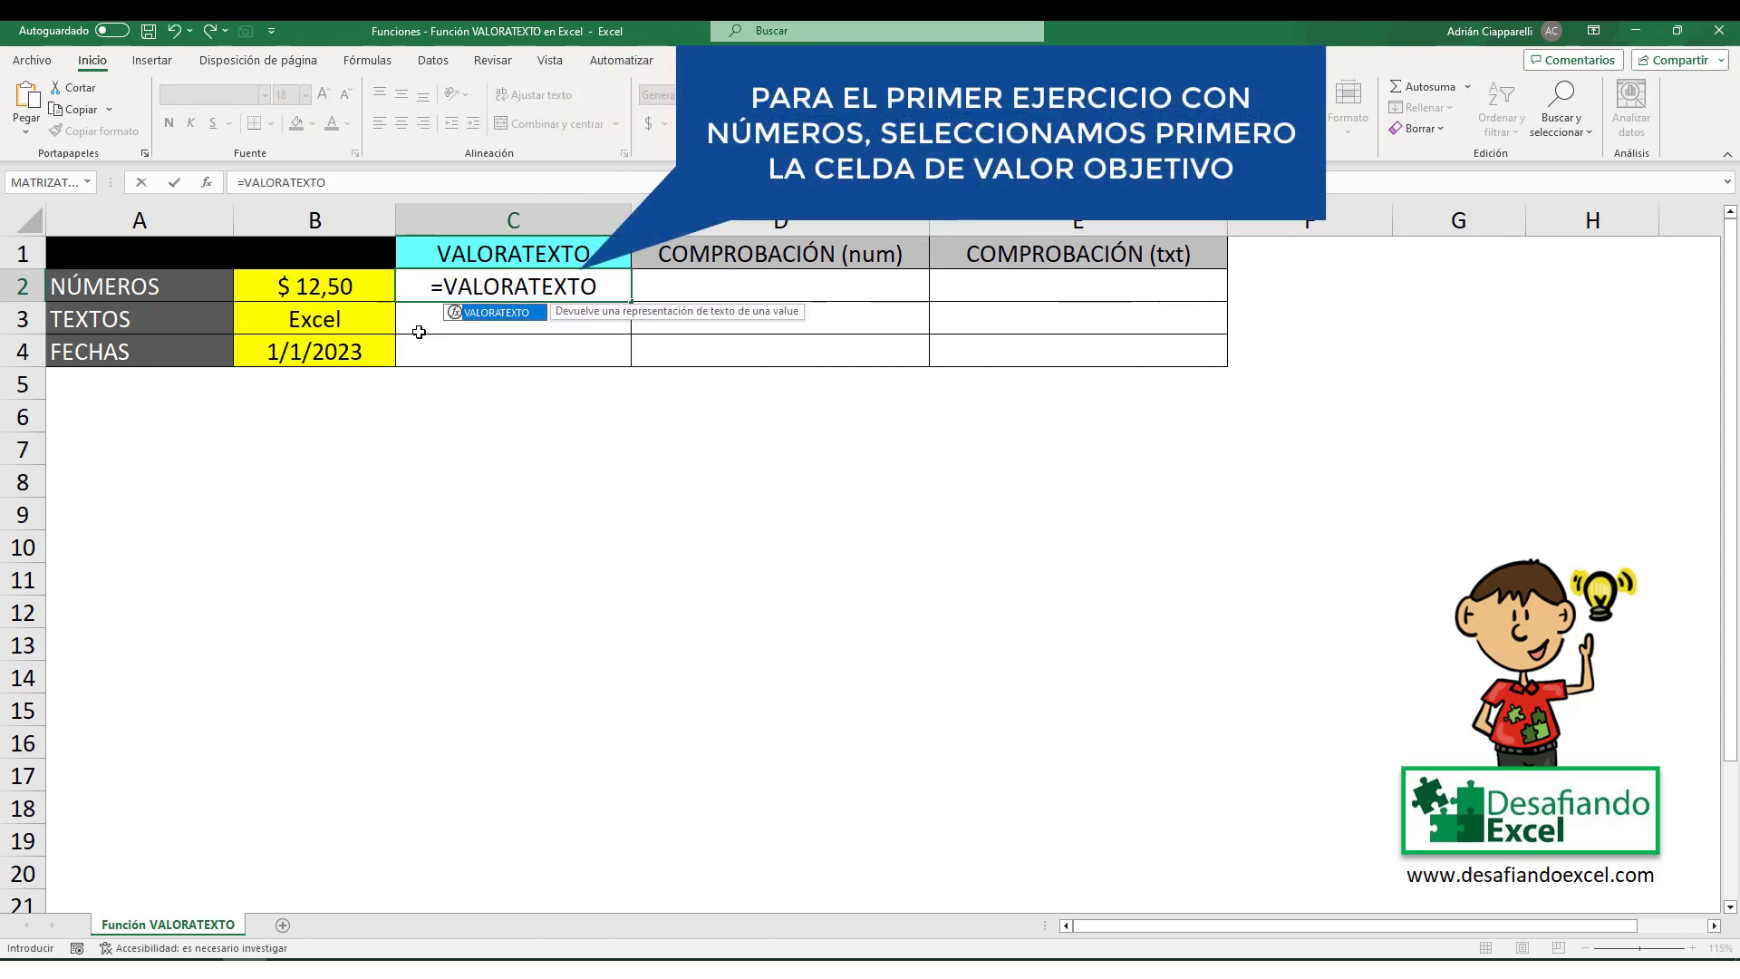
type("(")
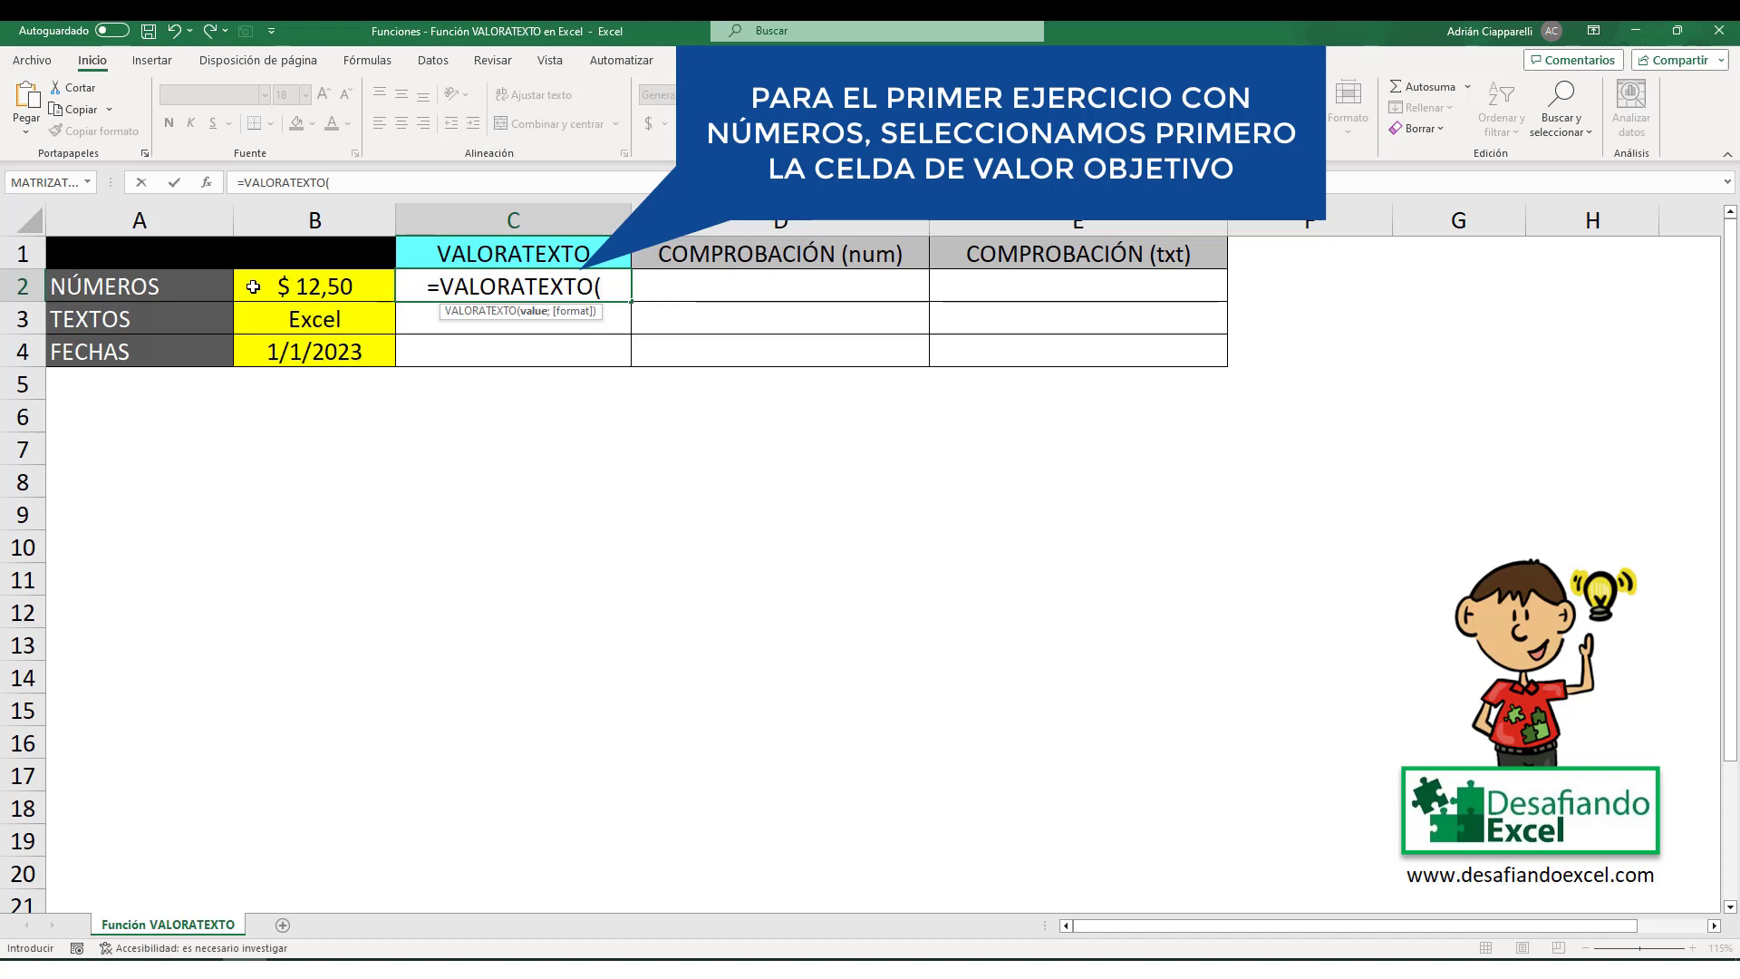
left_click(253, 287)
type(";")
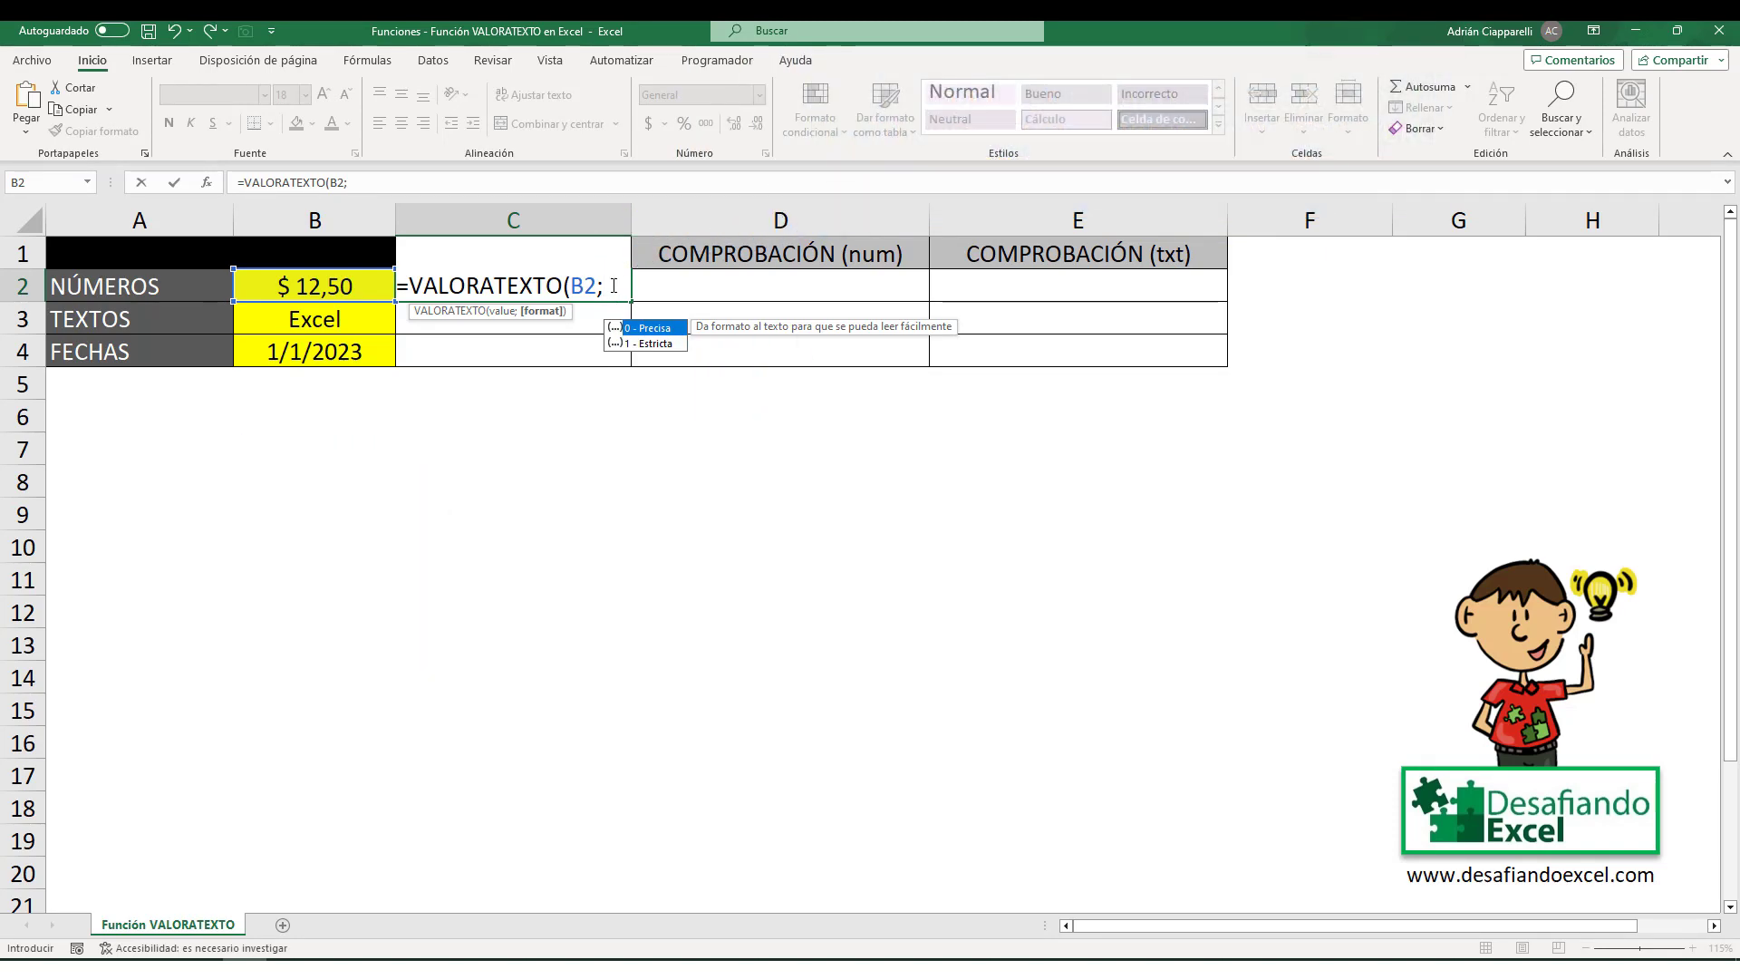
type("0)")
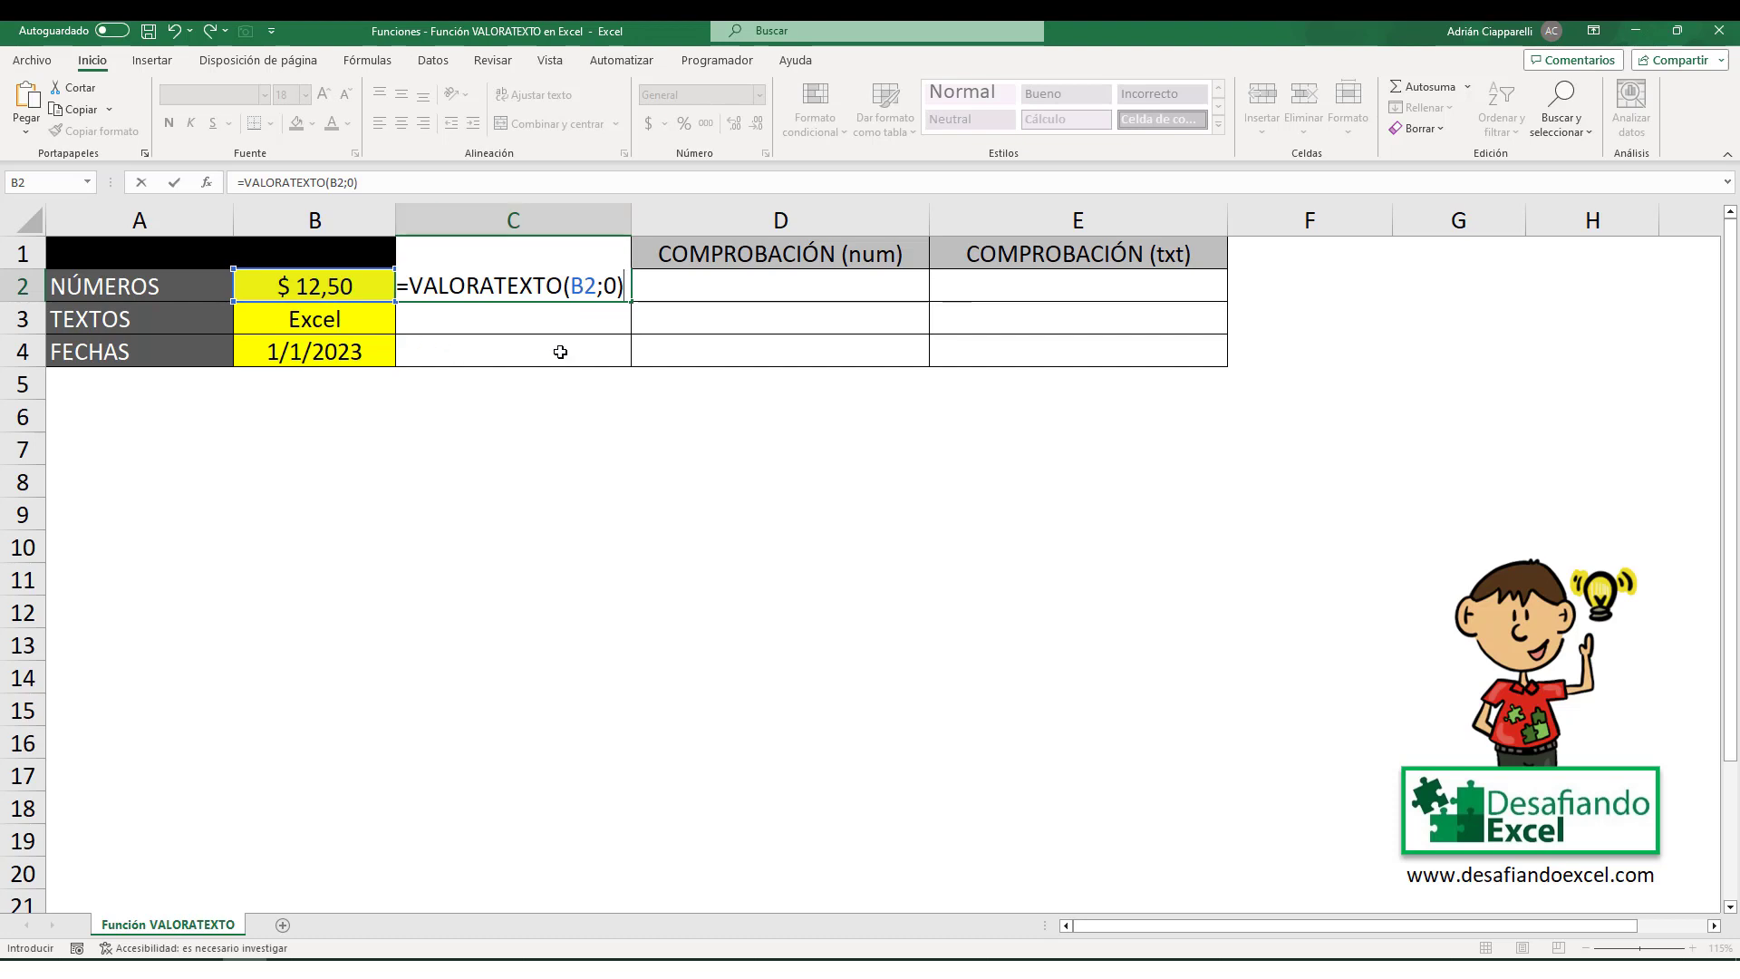
key("Return")
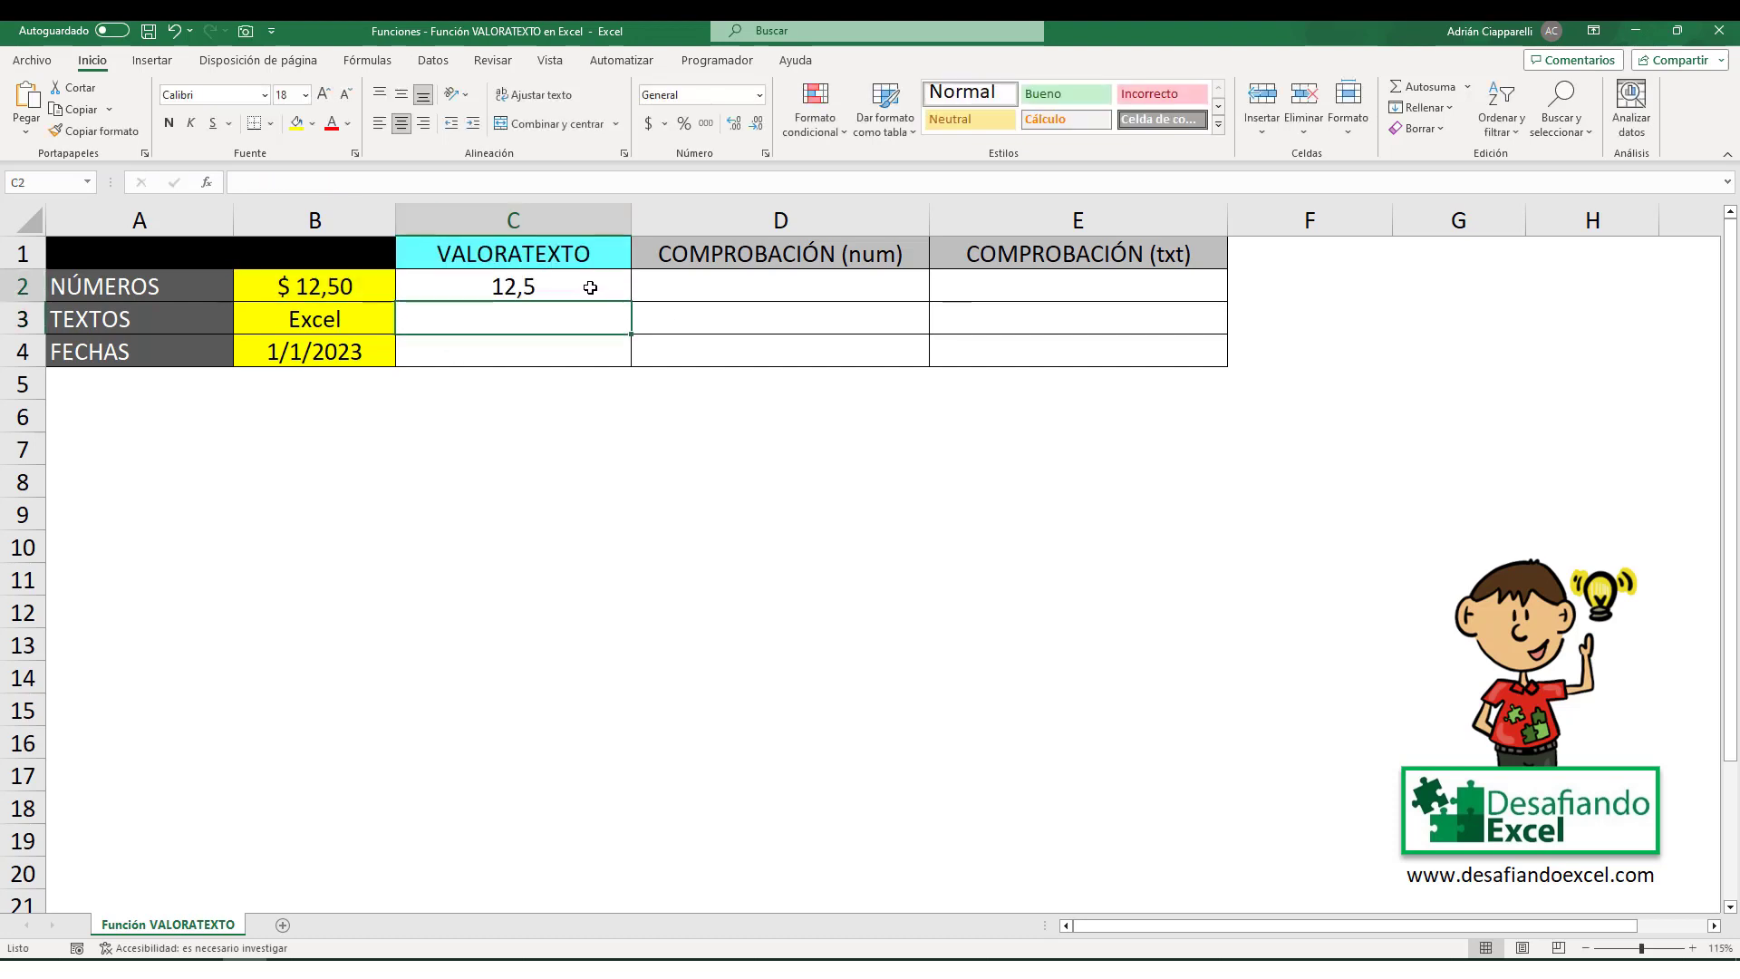
Step: Fill C2's formula down to C4, giving 12,5, Excel and 44927
left_click(589, 286)
left_click_drag(632, 301, 628, 365)
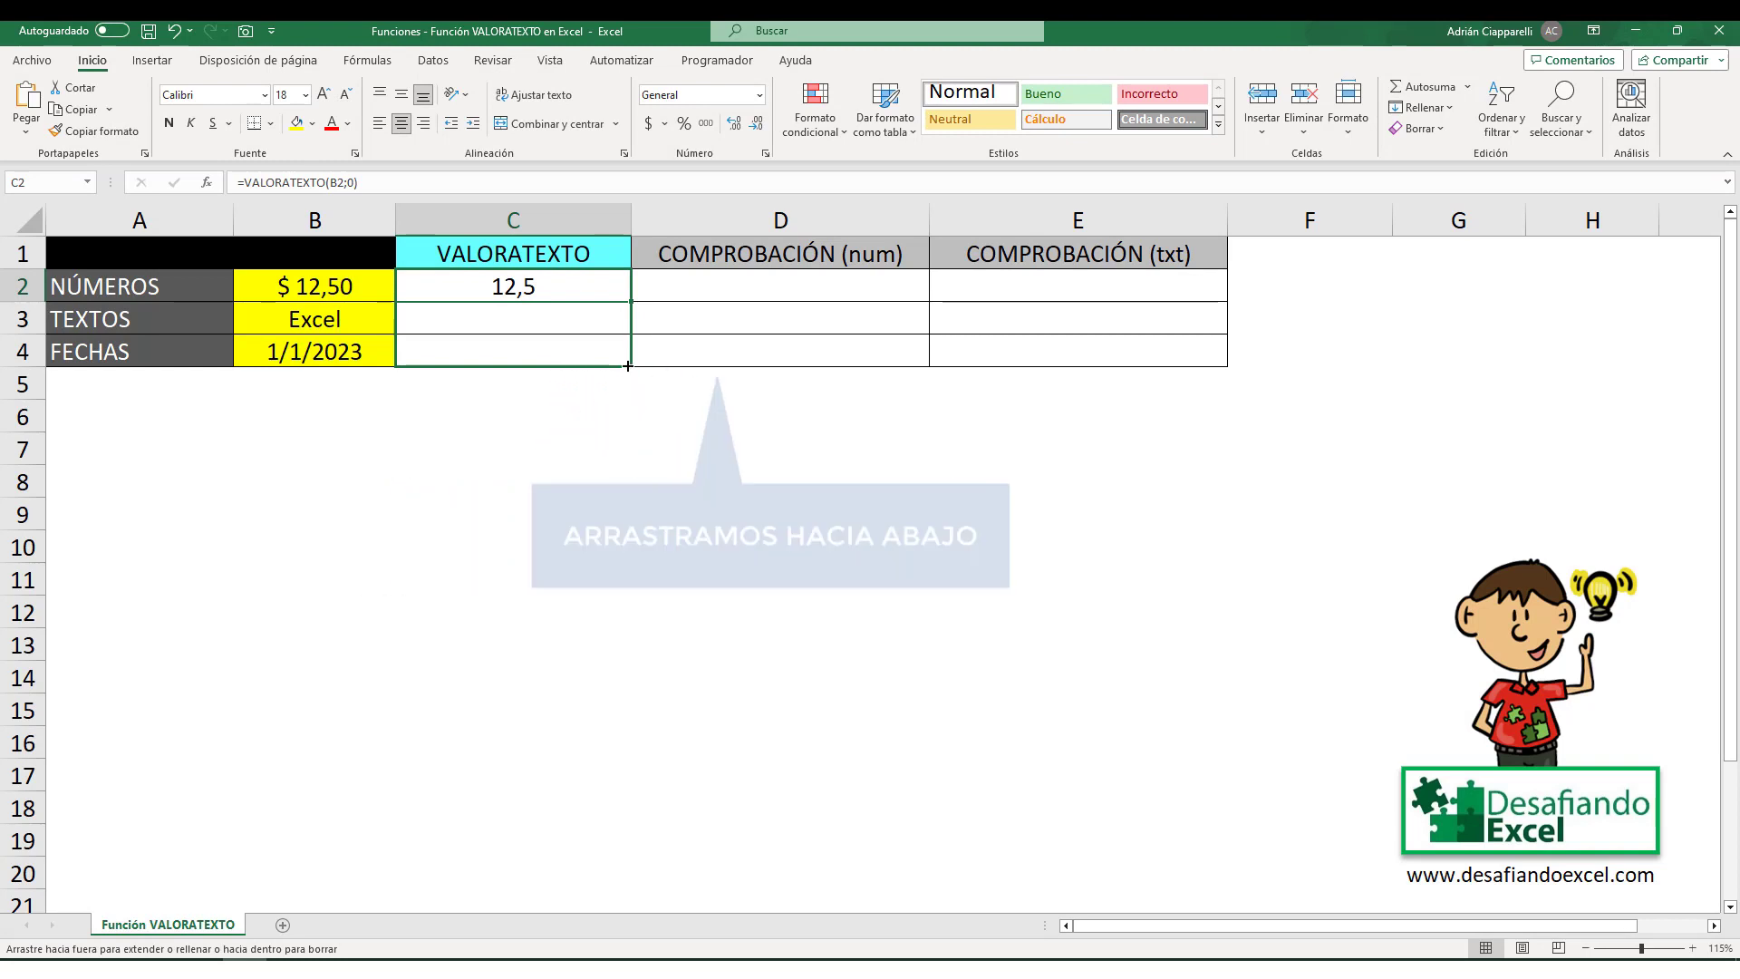
left_click_drag(628, 365, 628, 365)
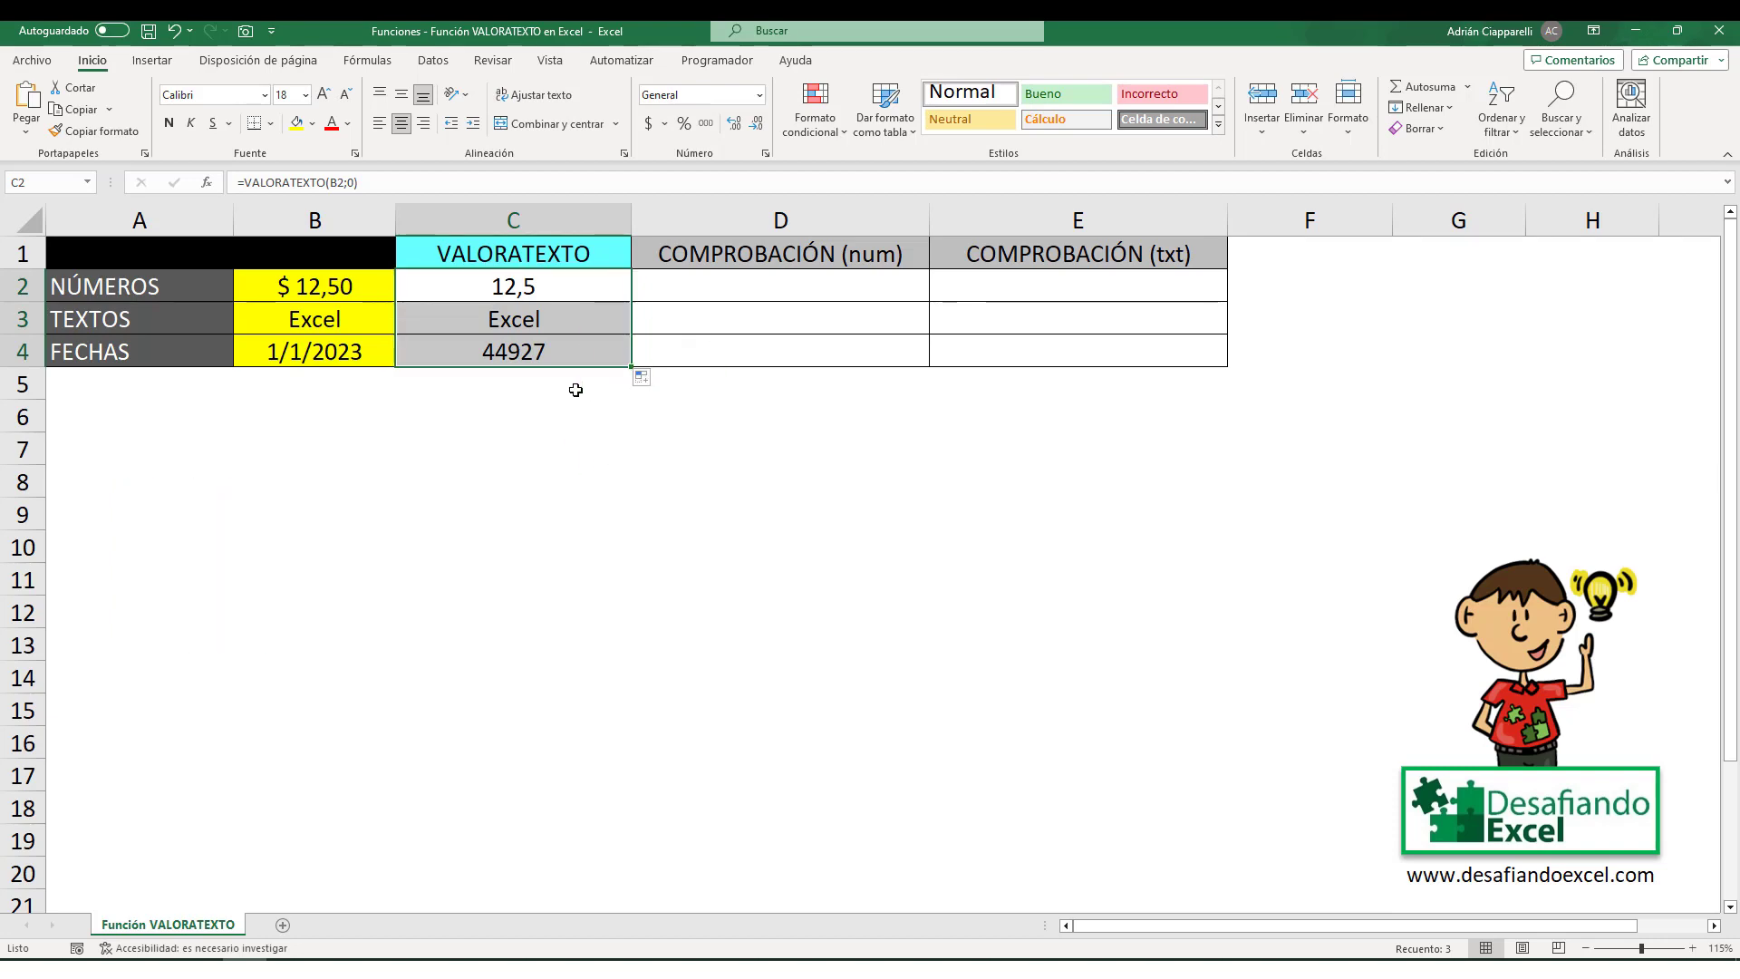
left_click(569, 280)
Step: Switch C2 to =VALORATEXTO(B2;1) and fill down to C4, so C3 shows "Excel" in quotes
double_click(569, 281)
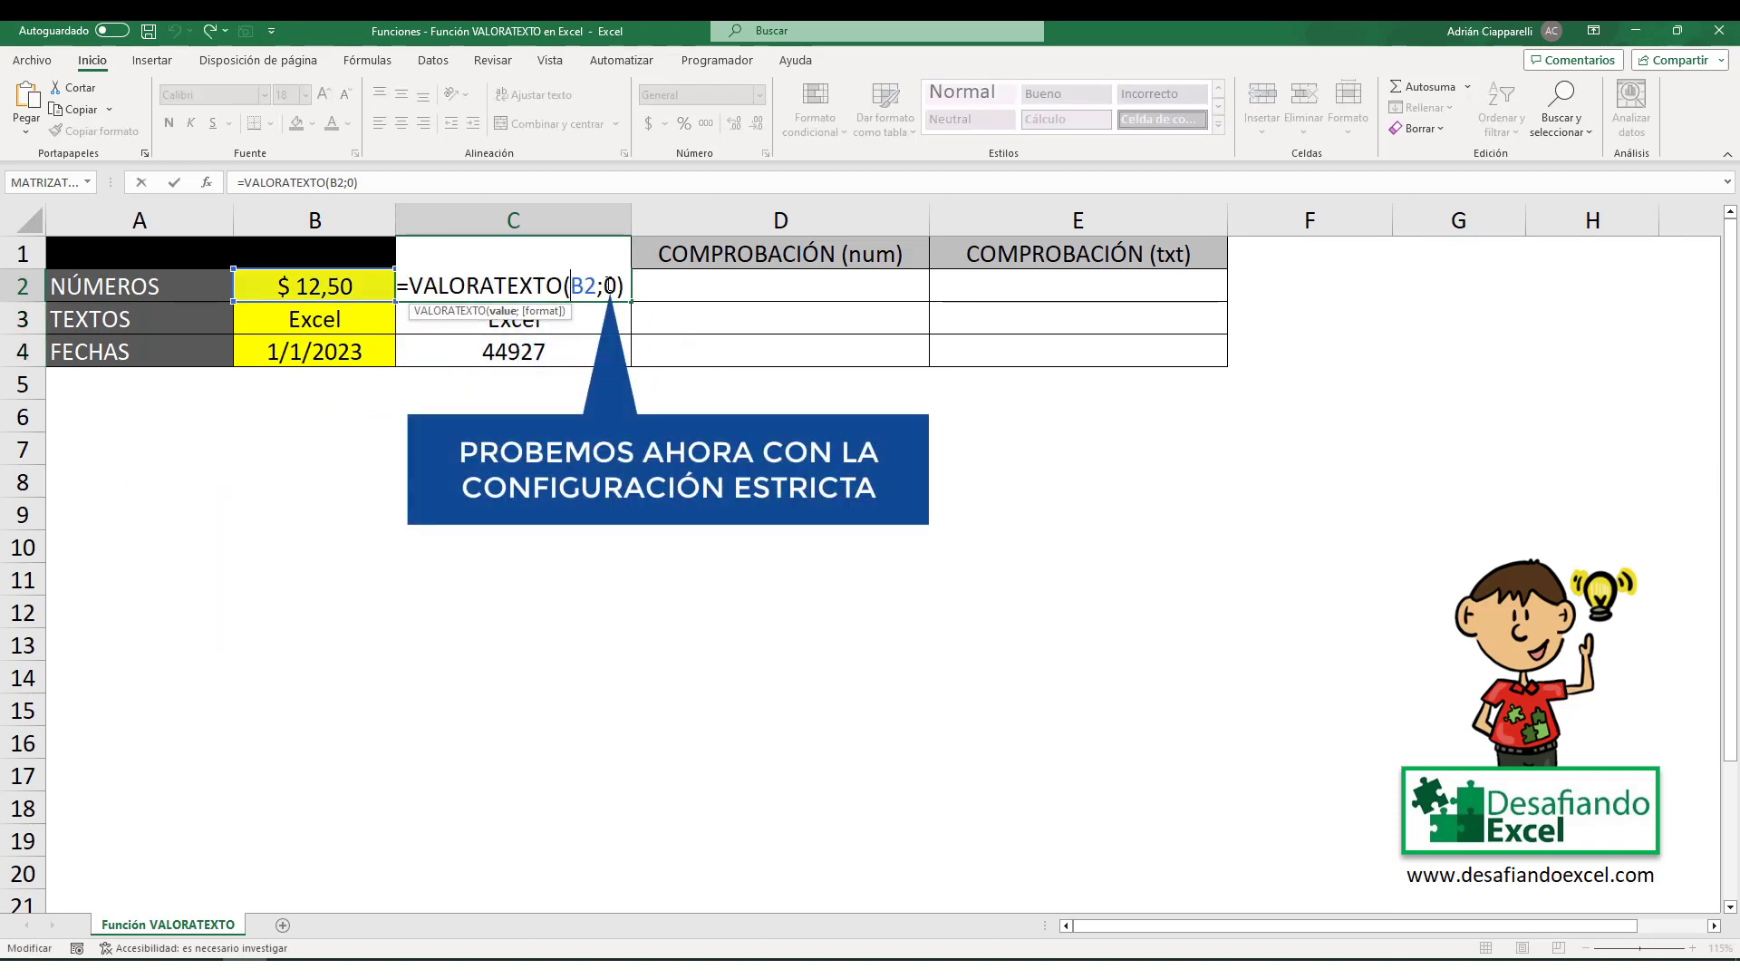
double_click(610, 286)
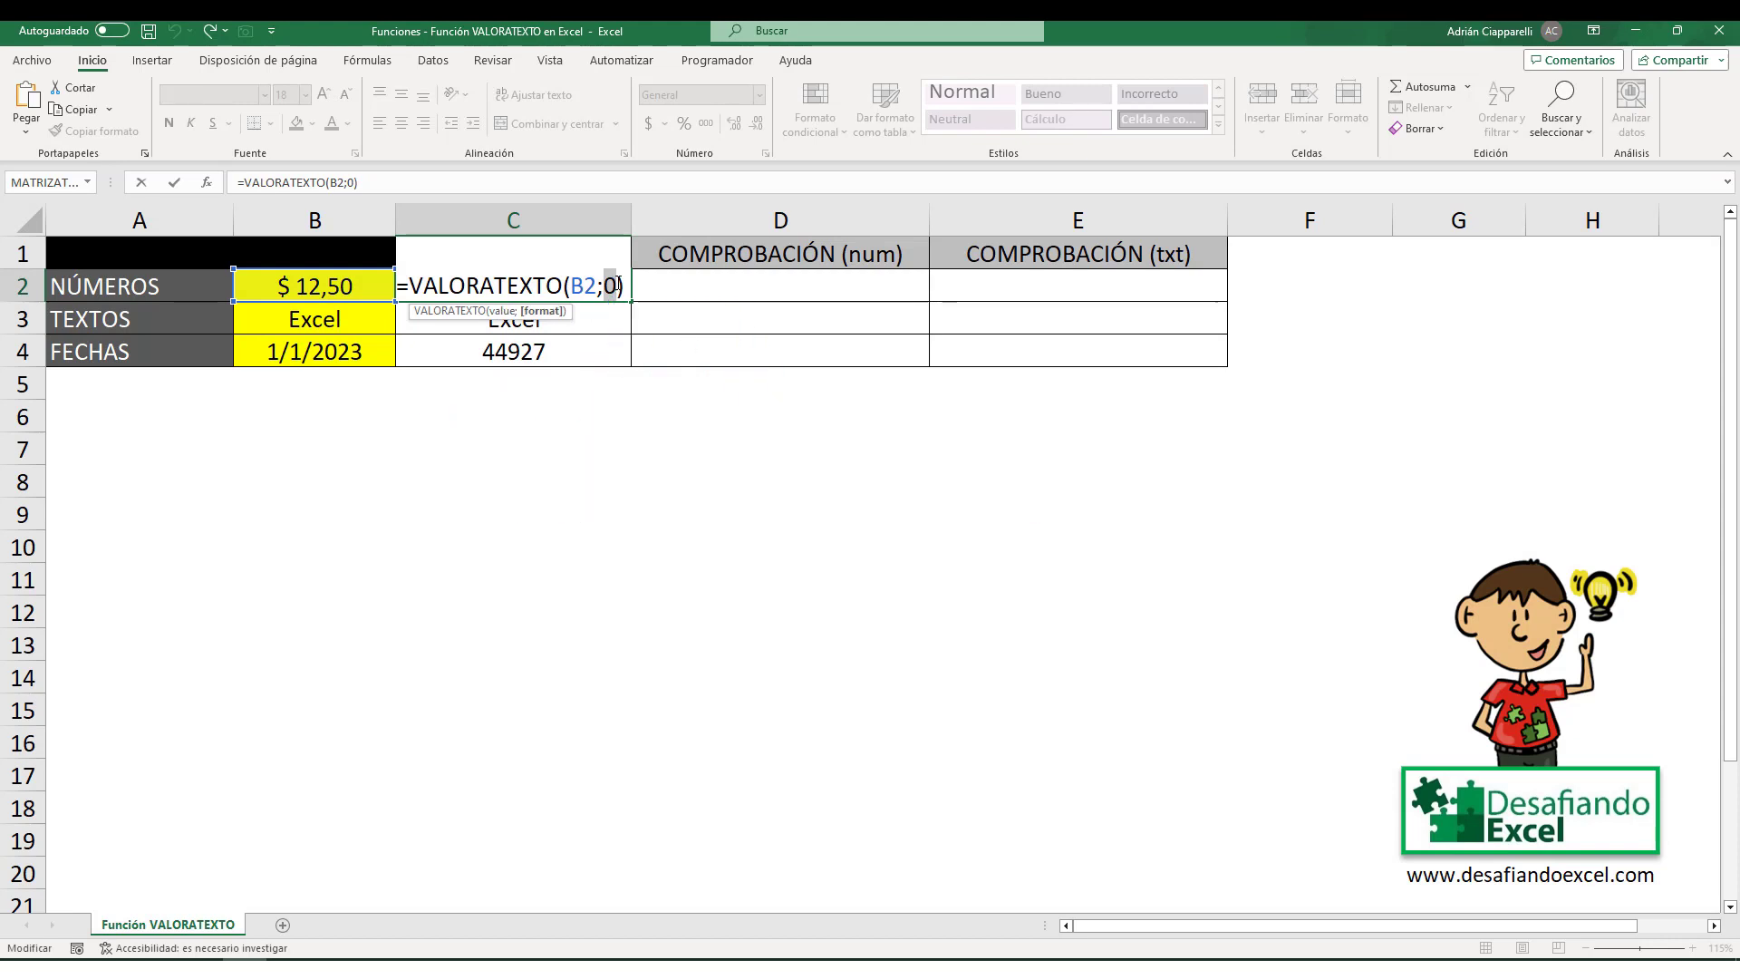
type("1")
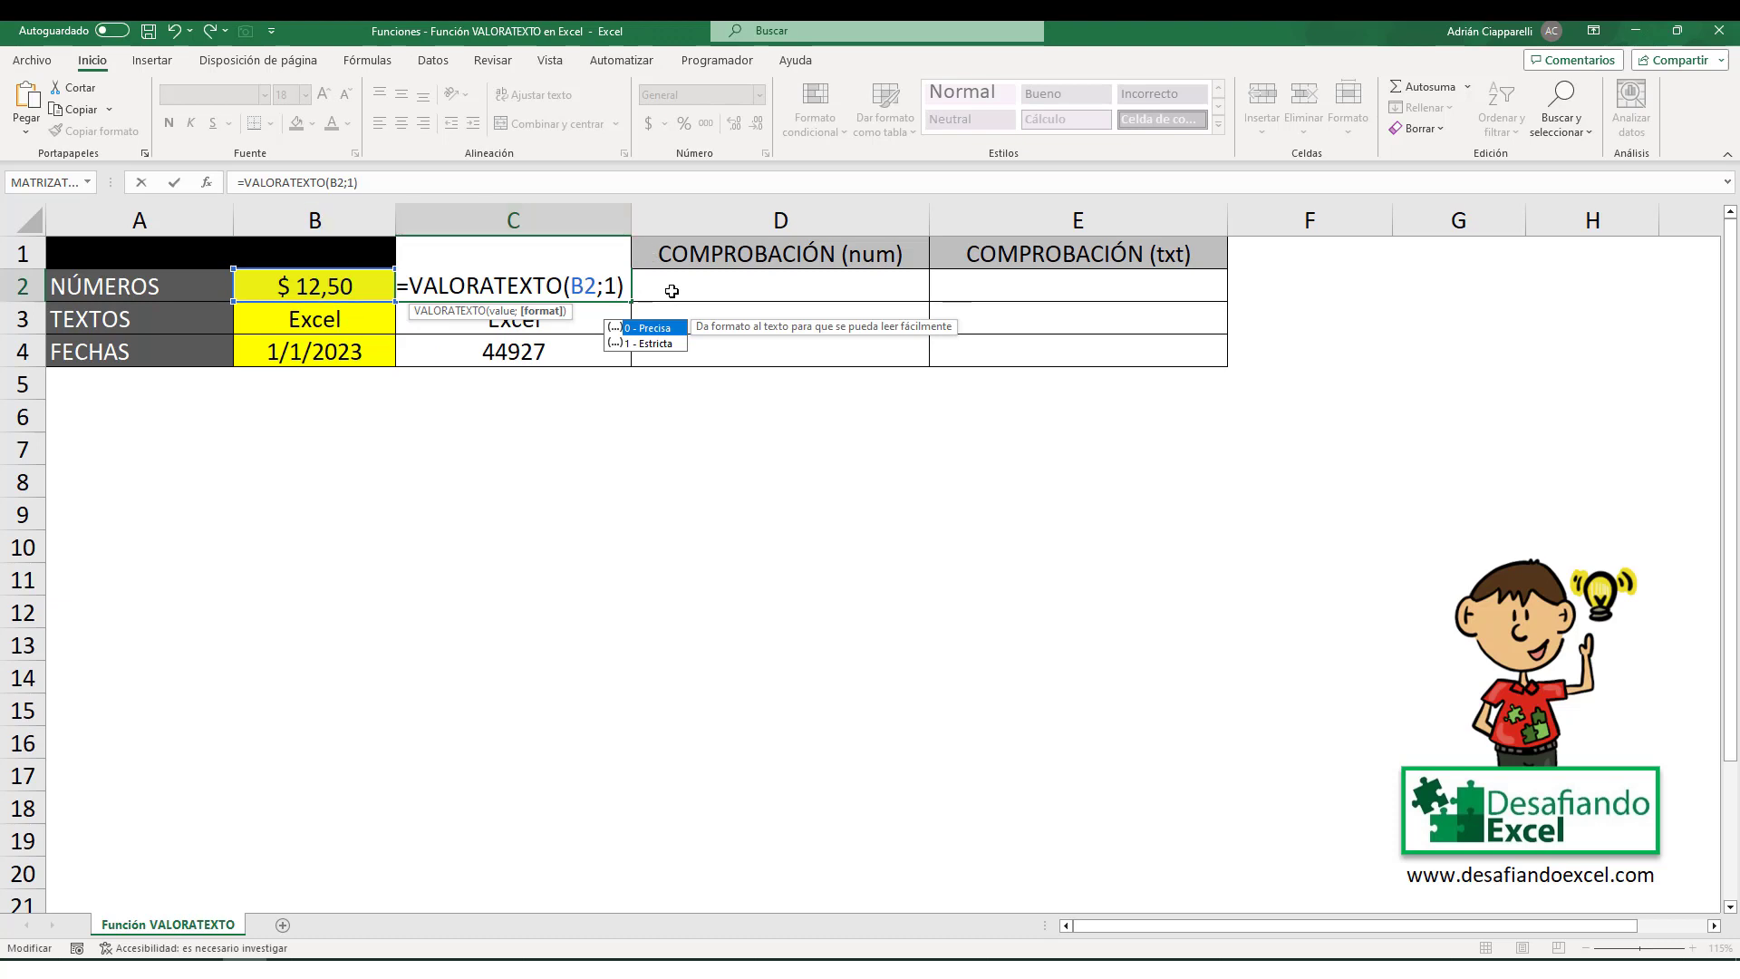
key("Return")
left_click(614, 291)
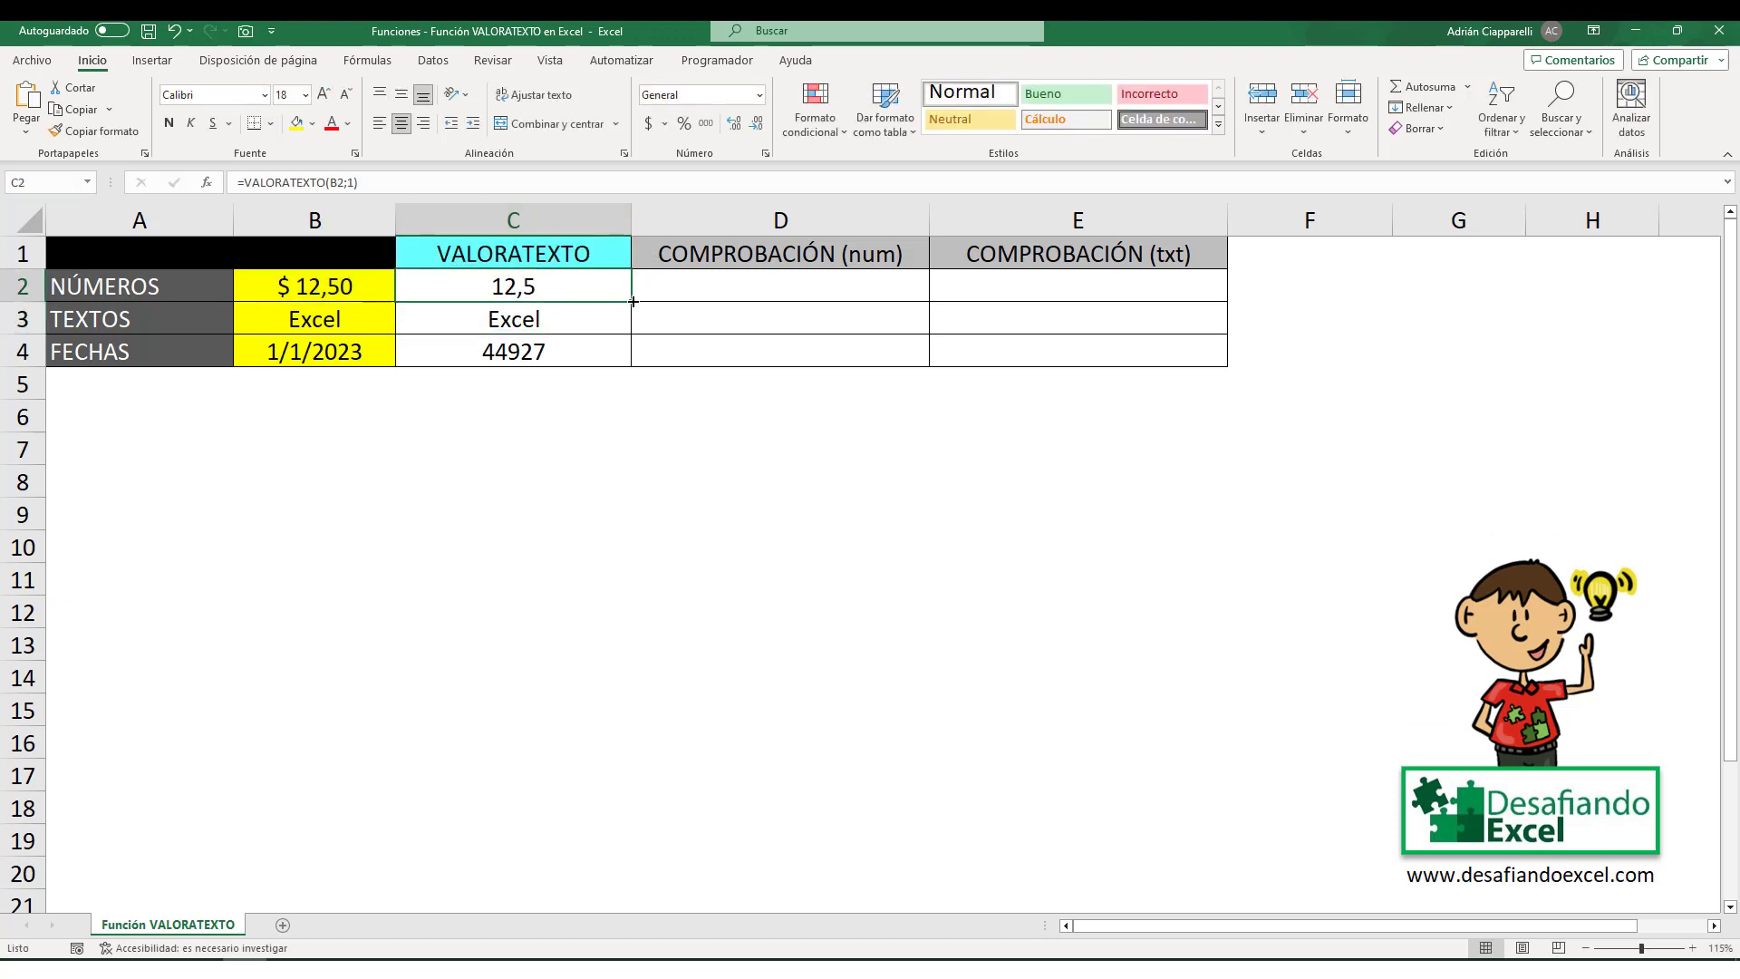
left_click_drag(632, 301, 628, 366)
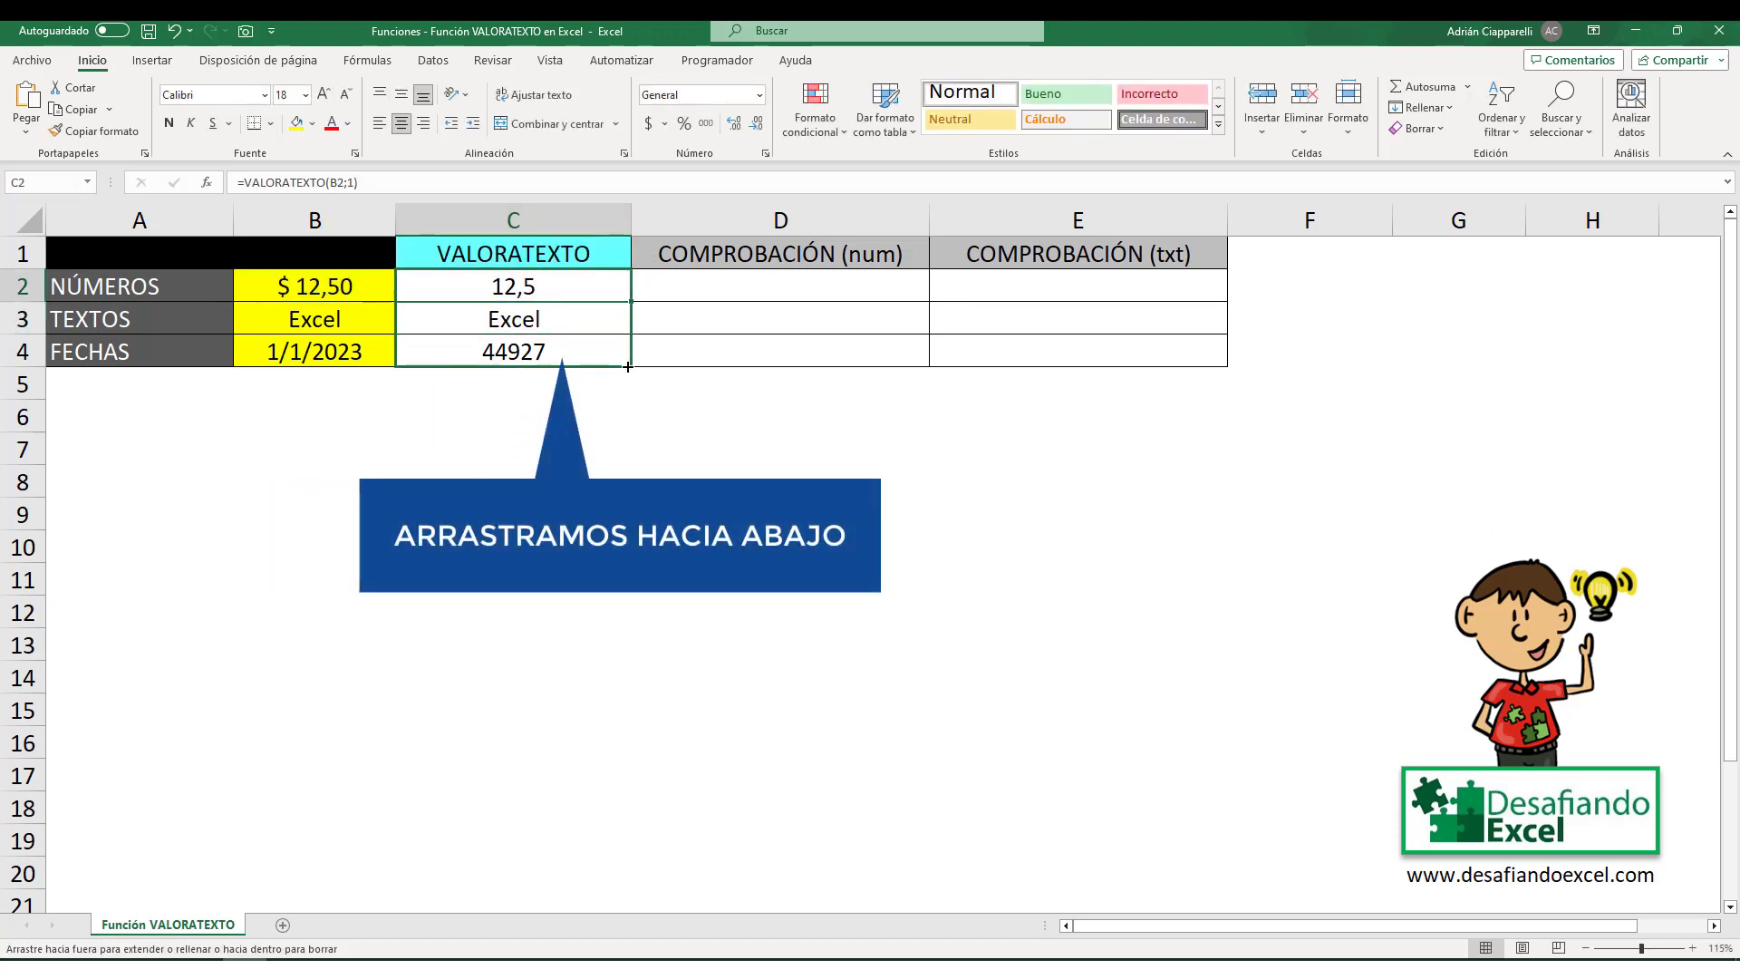
left_click_drag(628, 366, 628, 366)
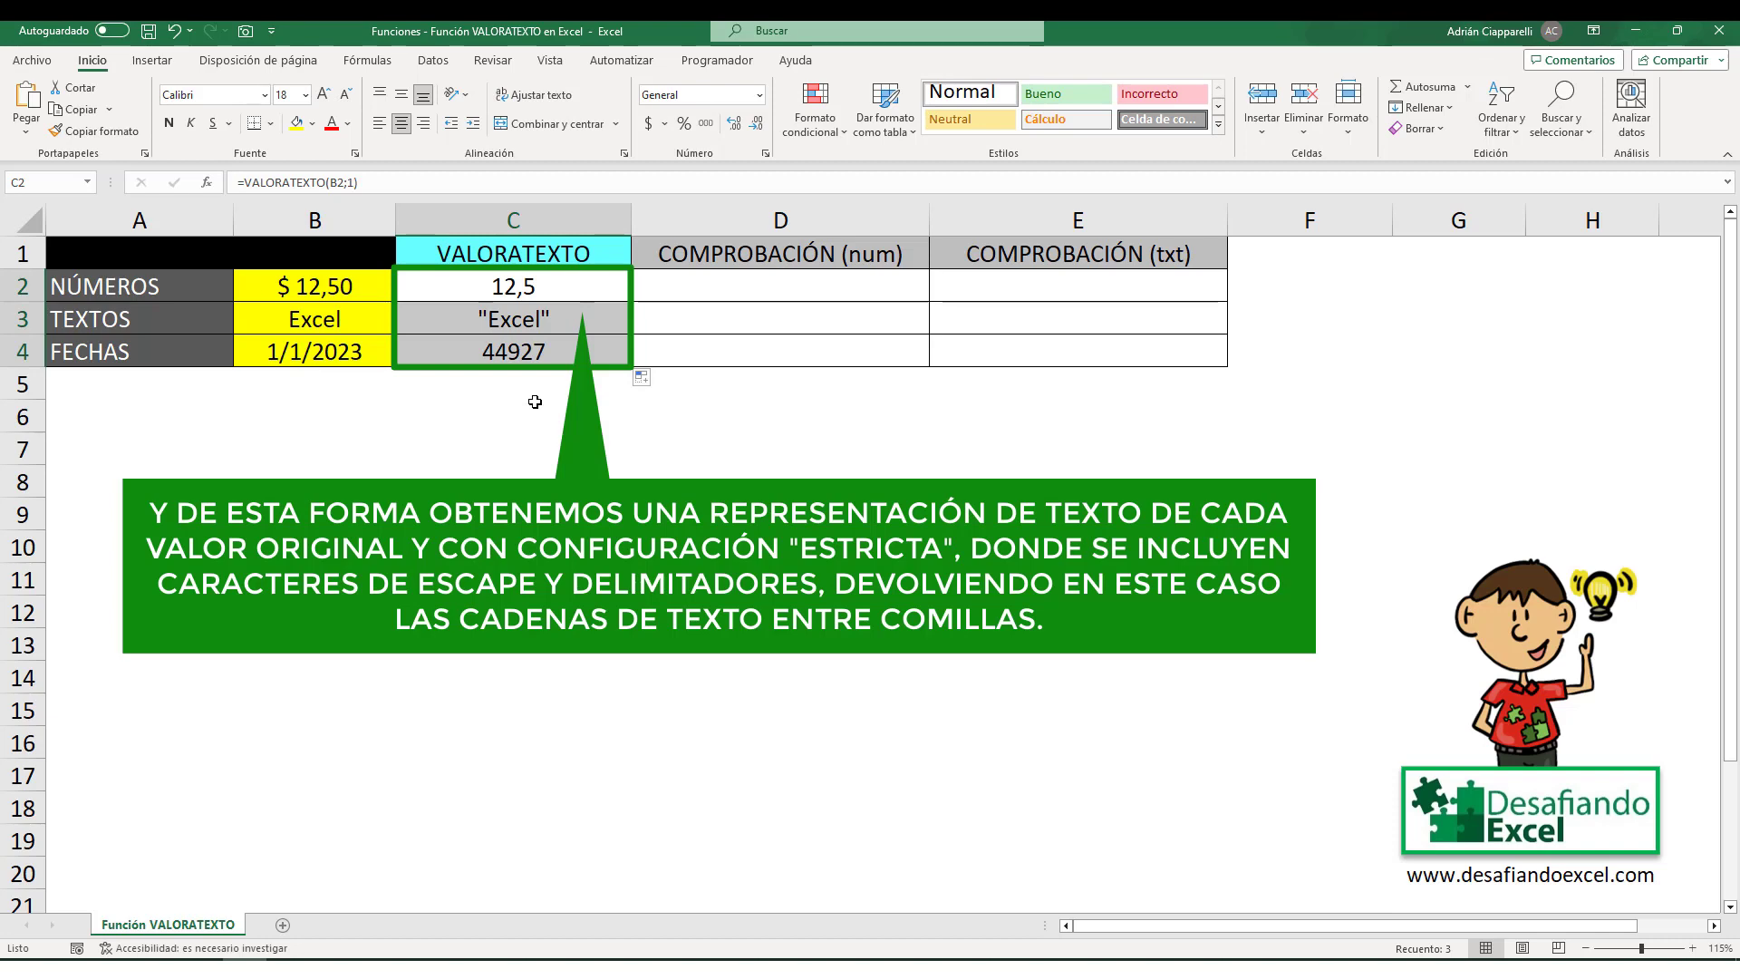
Step: Enter =ESNUMERO(C2) in D2 and fill it to D4, all returning FALSO
left_click(775, 253)
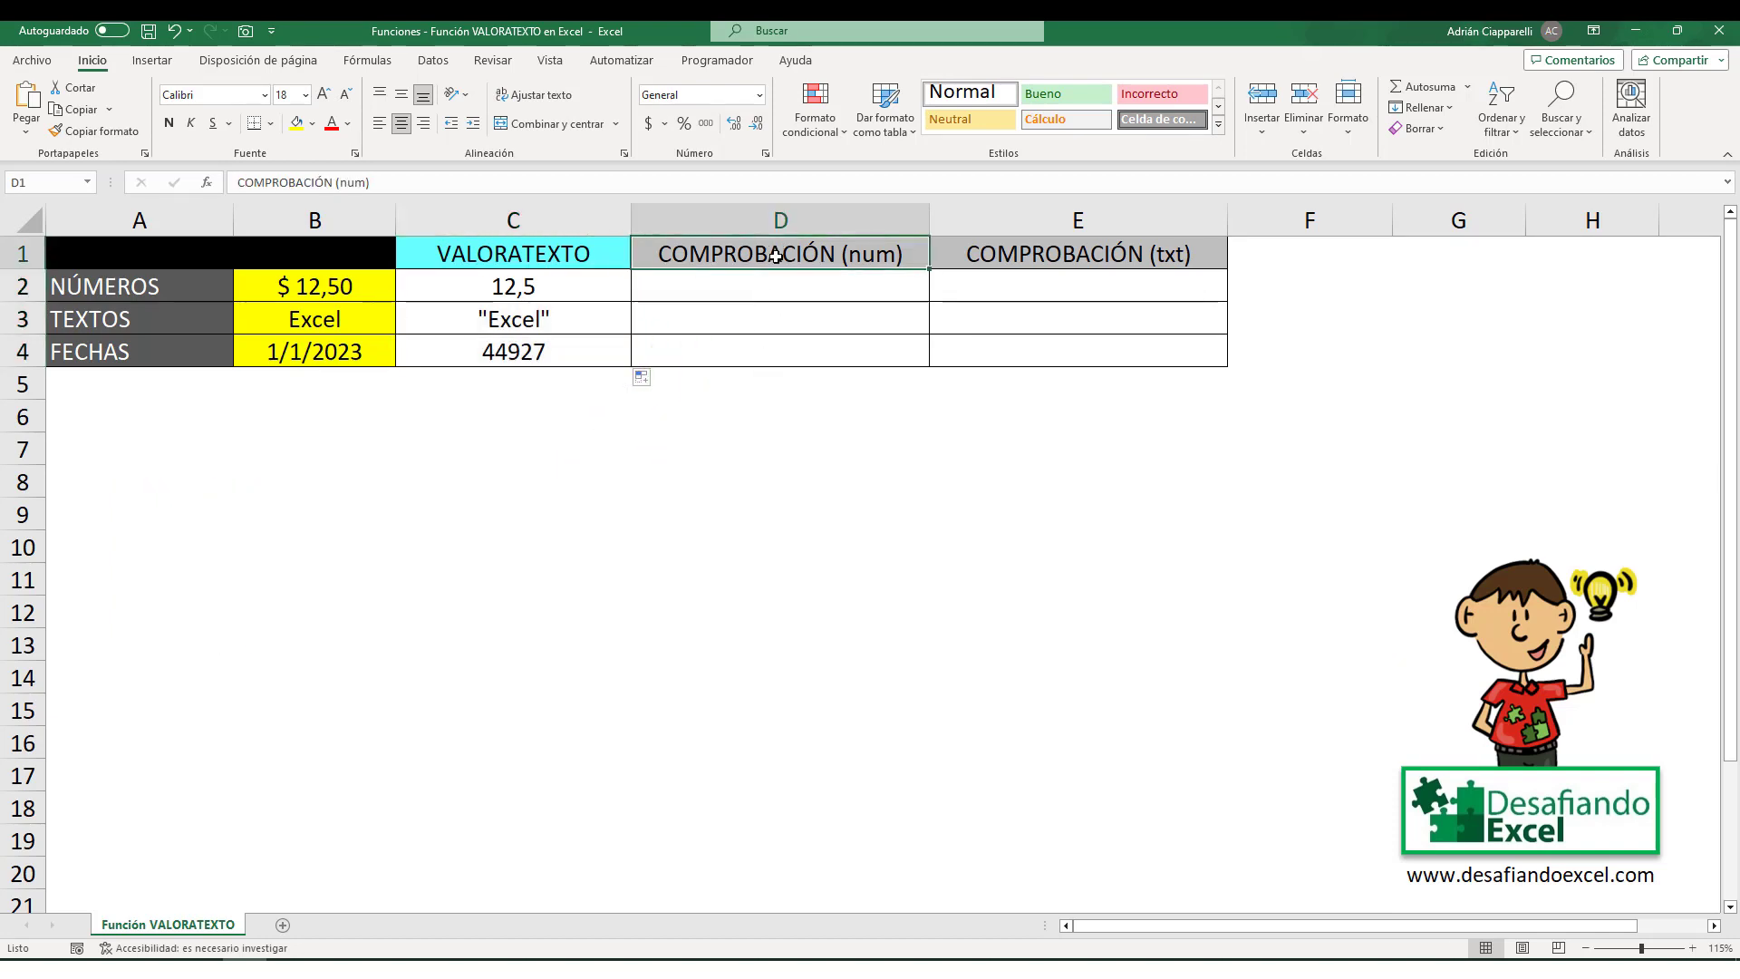
left_click(766, 284)
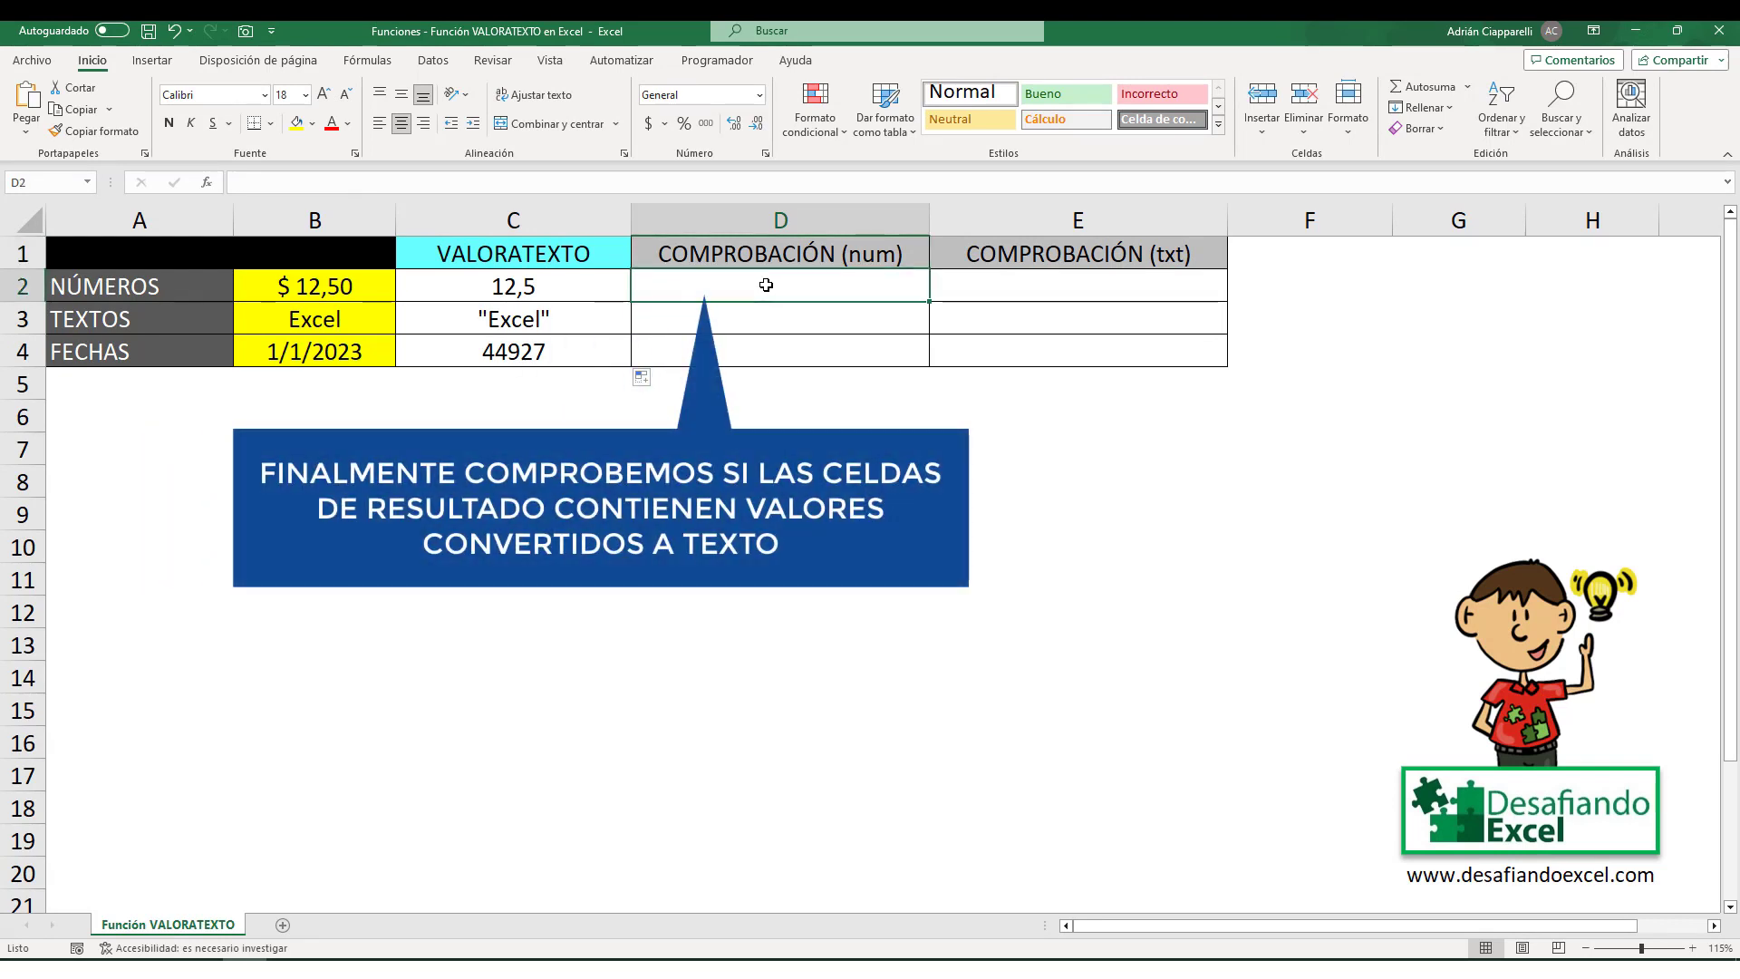
type("=")
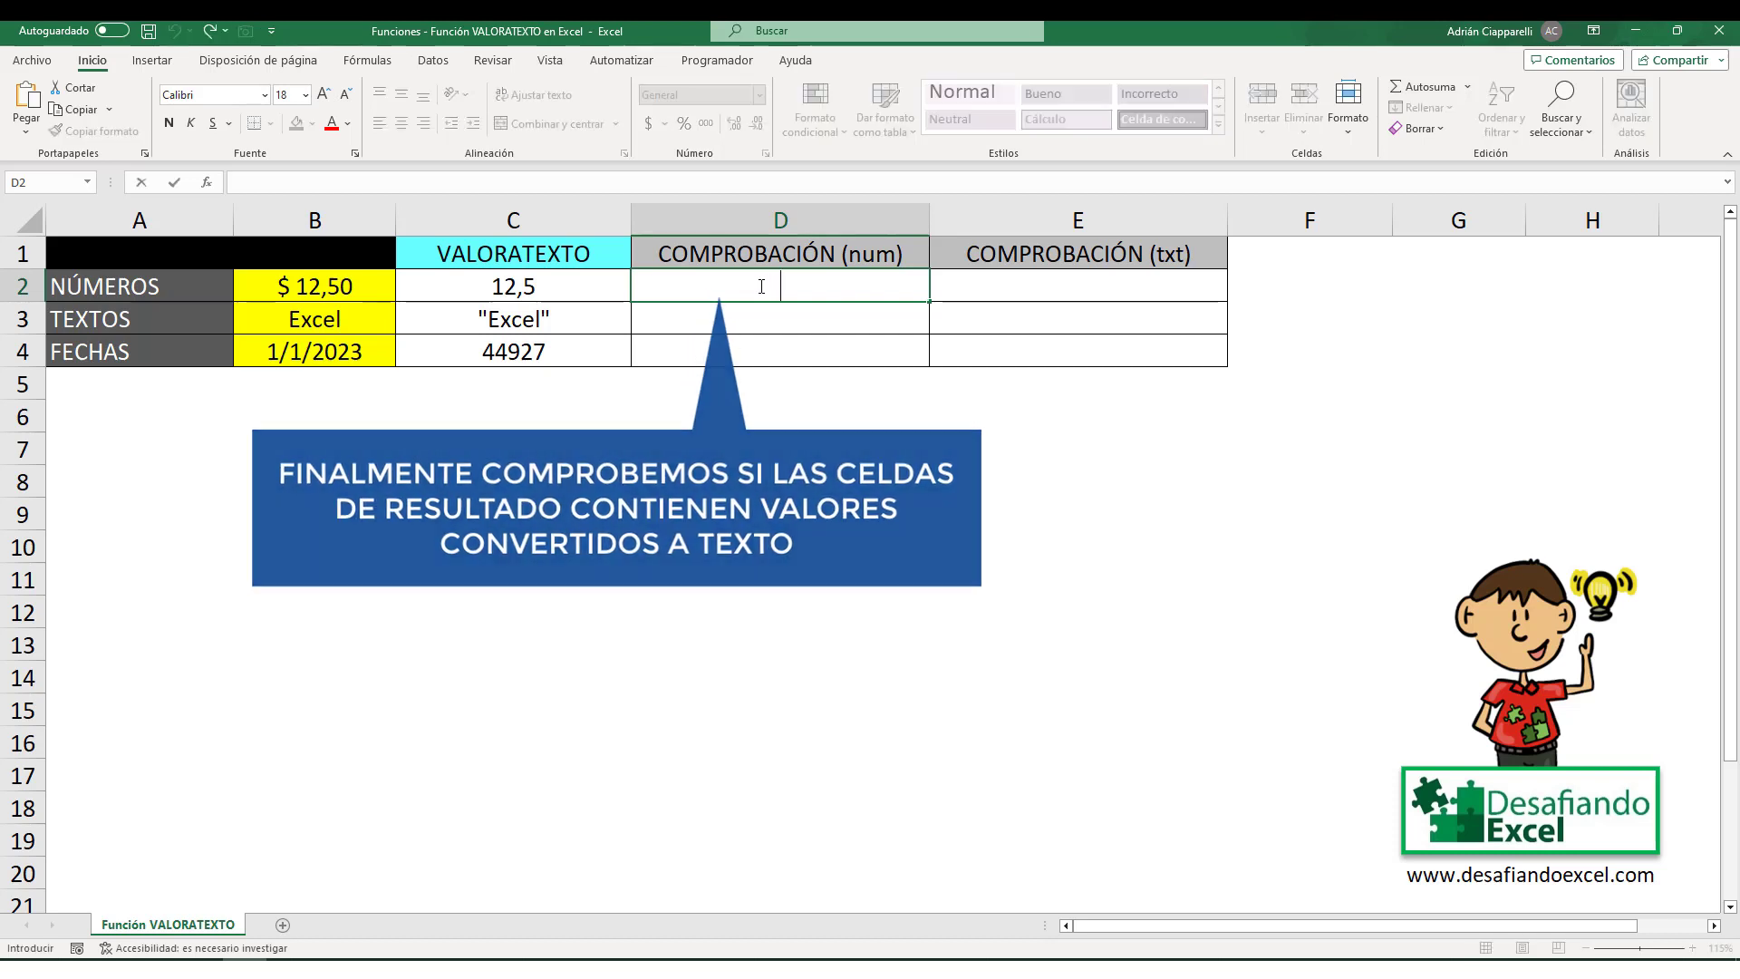
type("ESN")
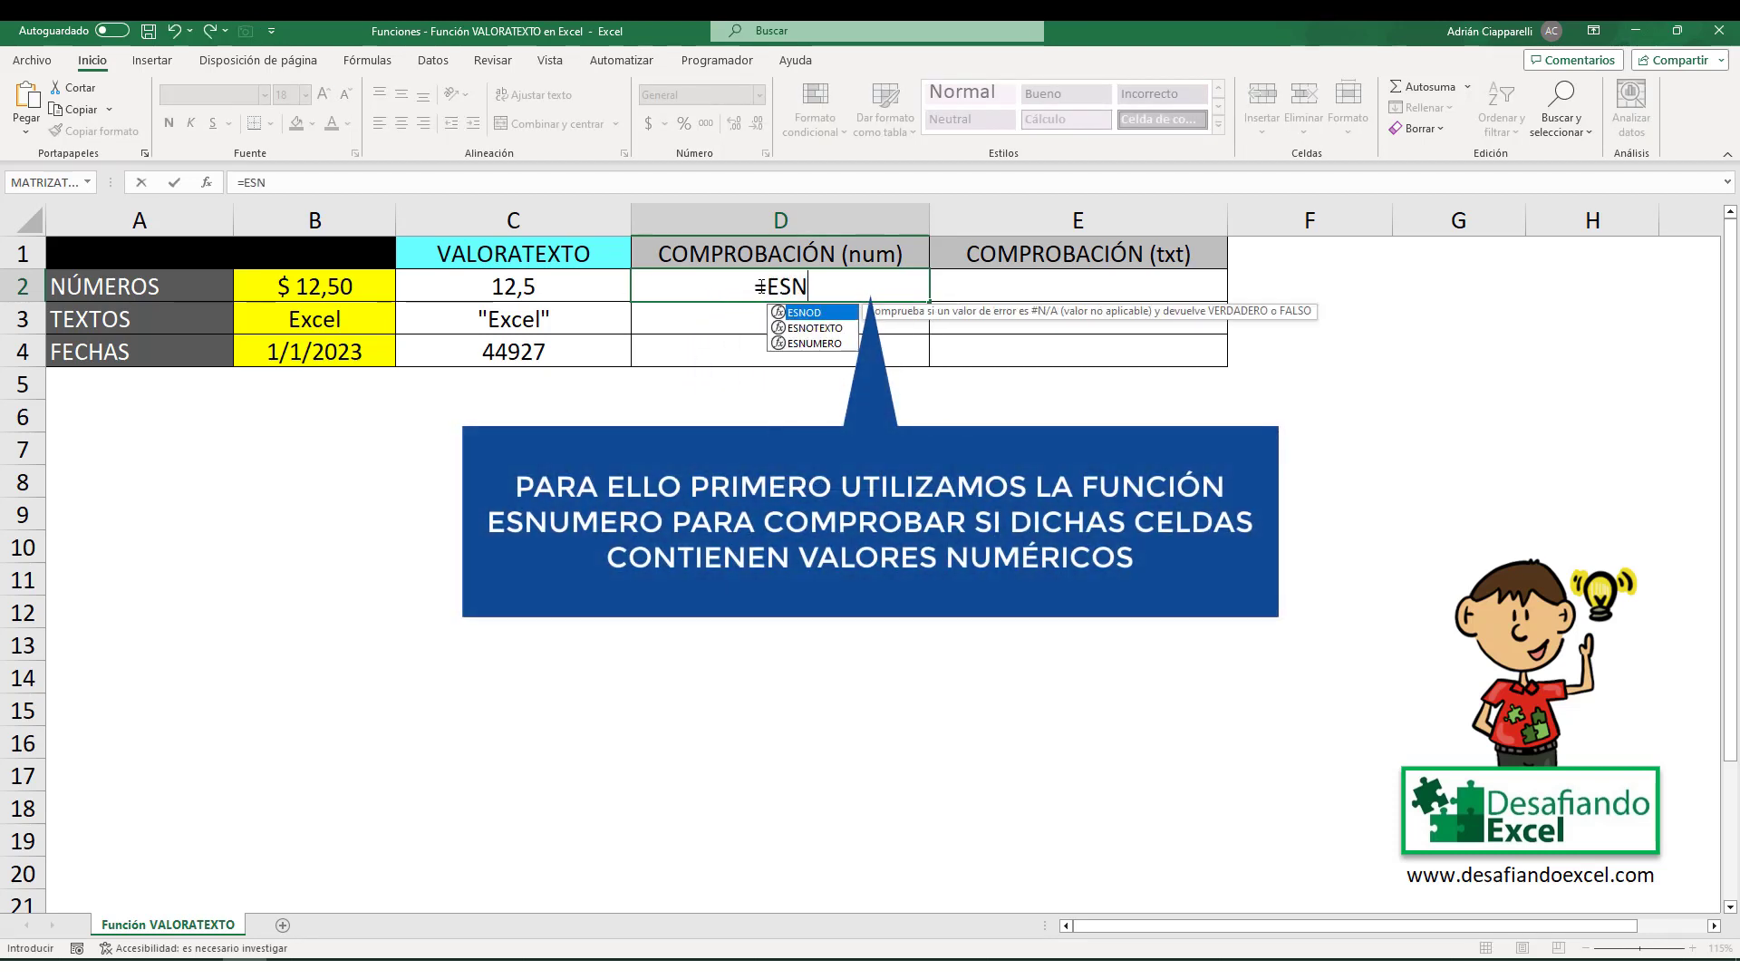
type("UMERO(")
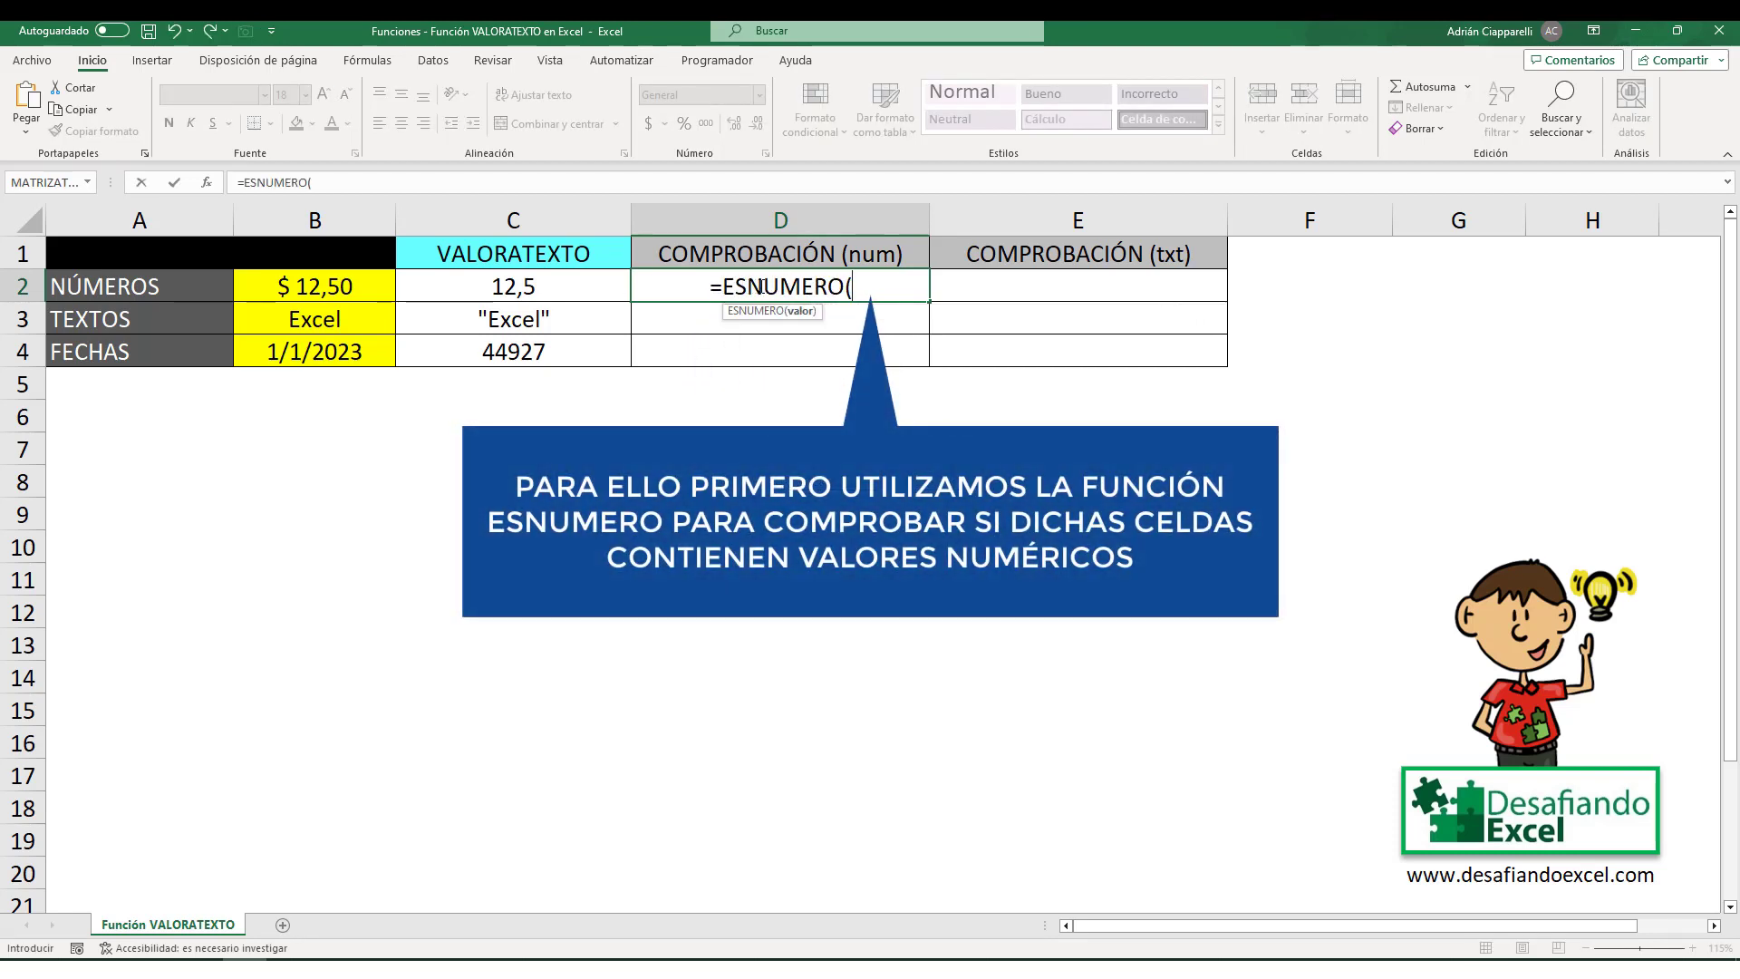
left_click(513, 288)
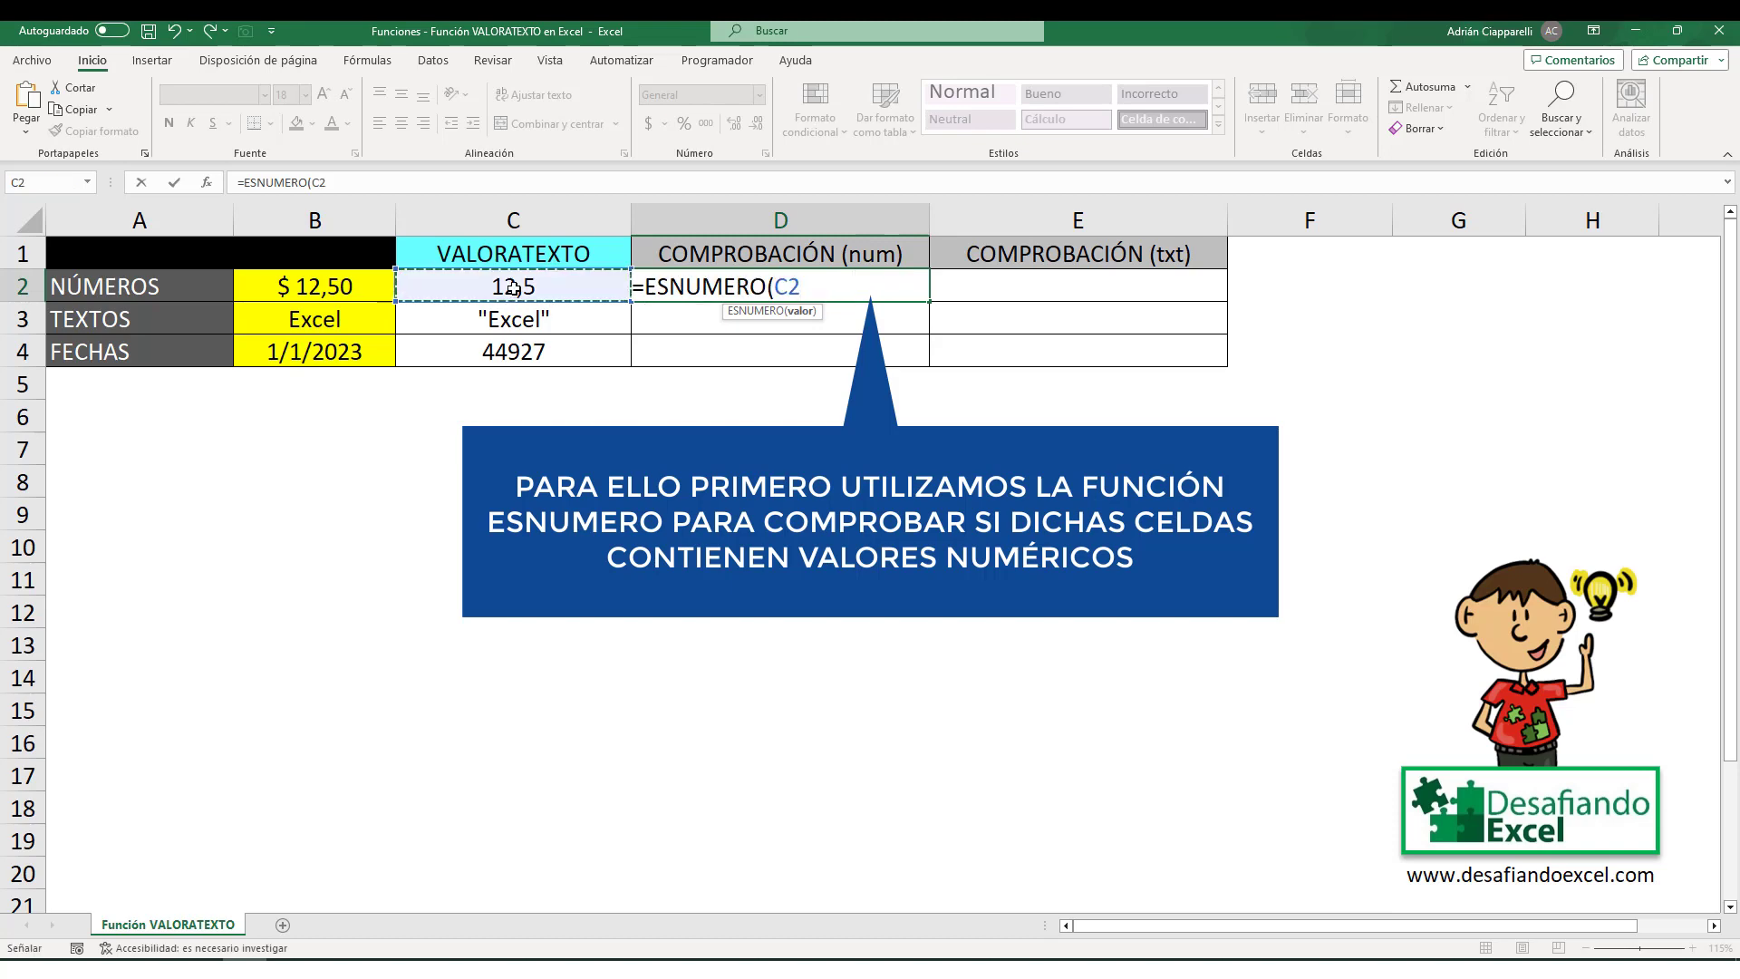
type(")")
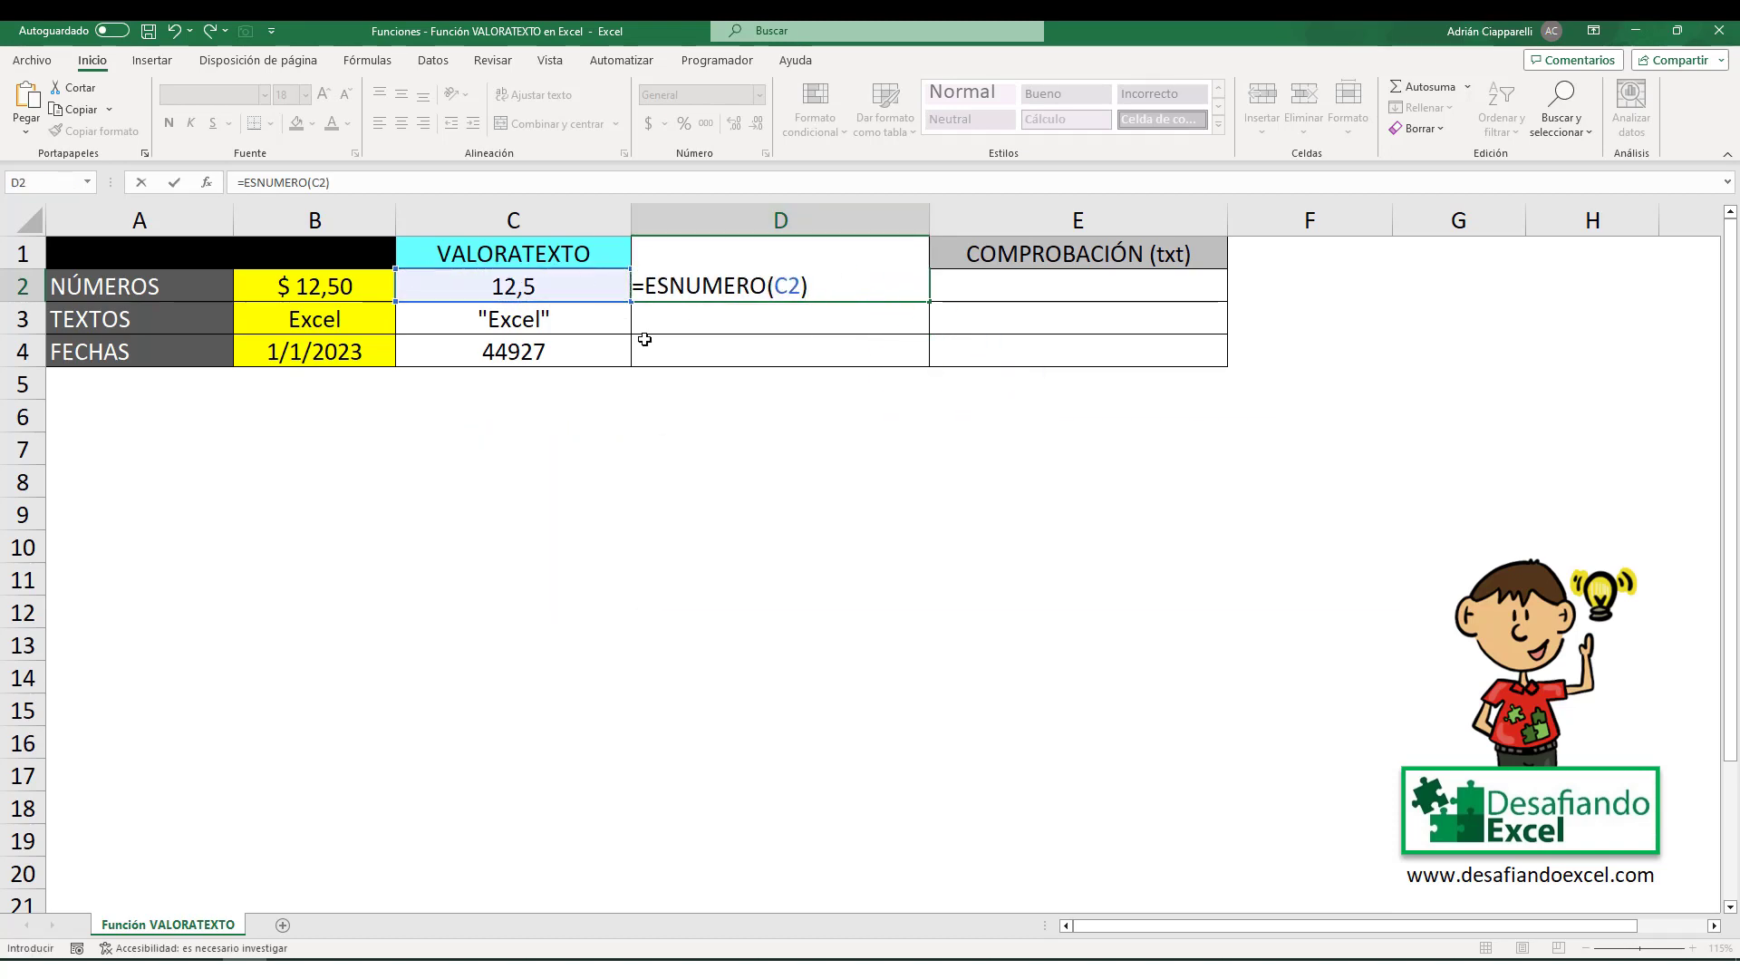
key("Return")
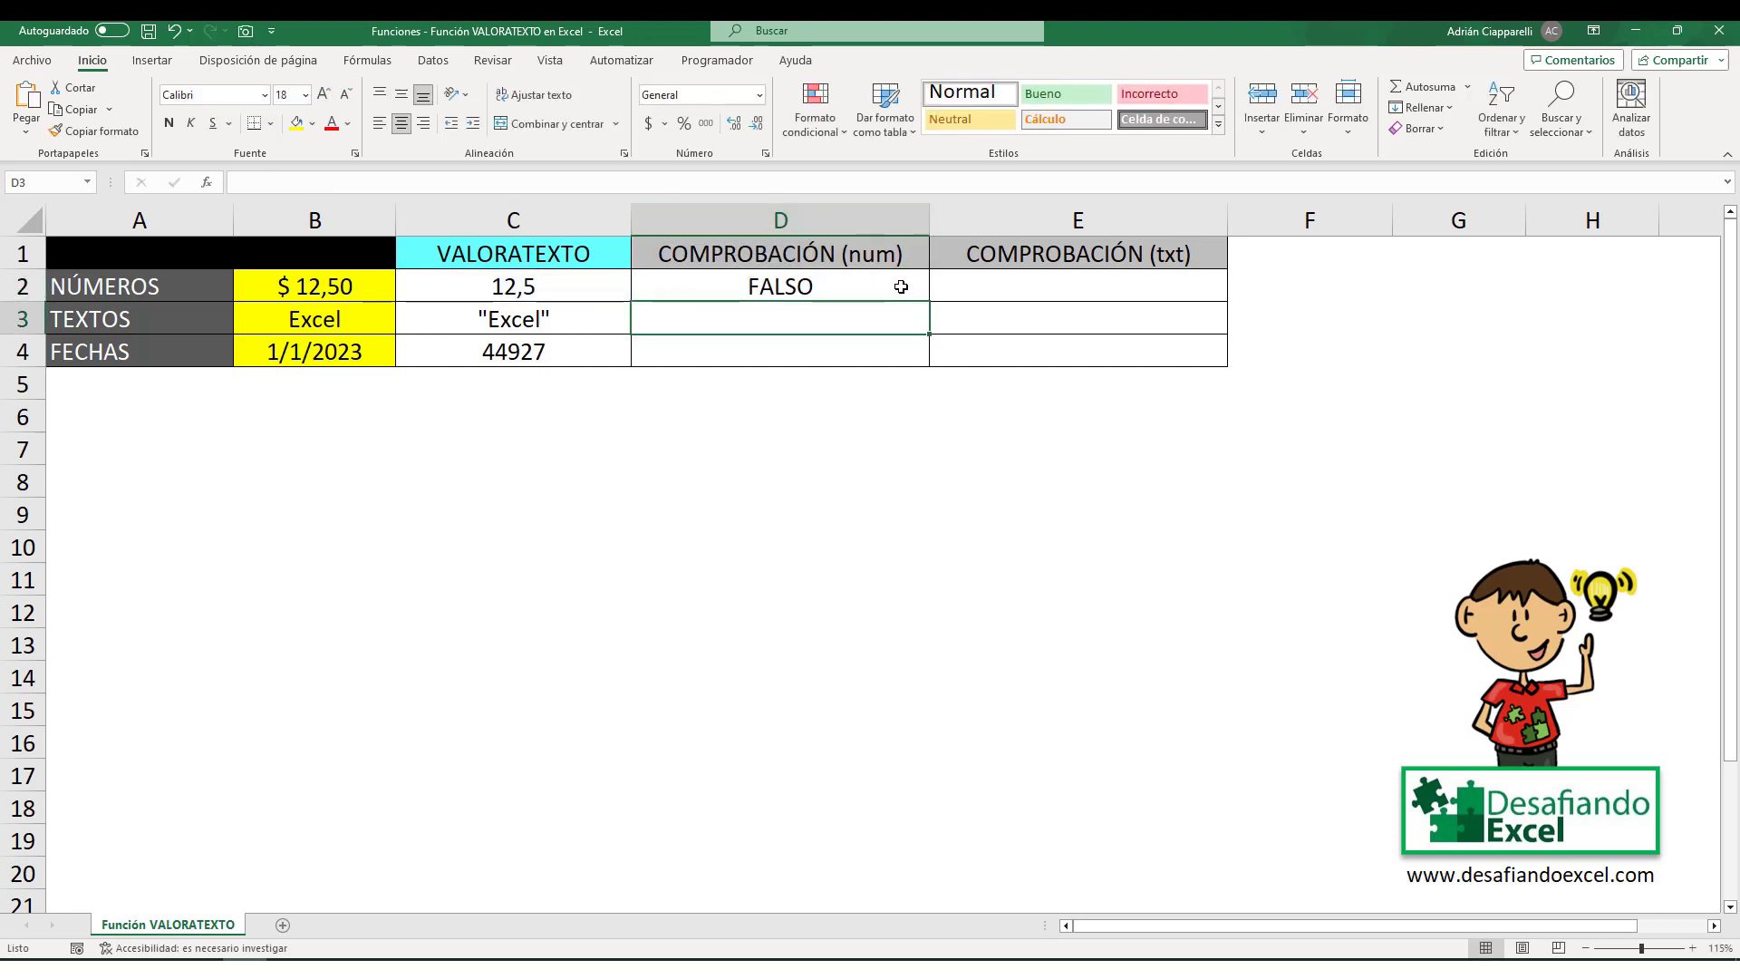
left_click(901, 287)
left_click_drag(928, 301, 927, 358)
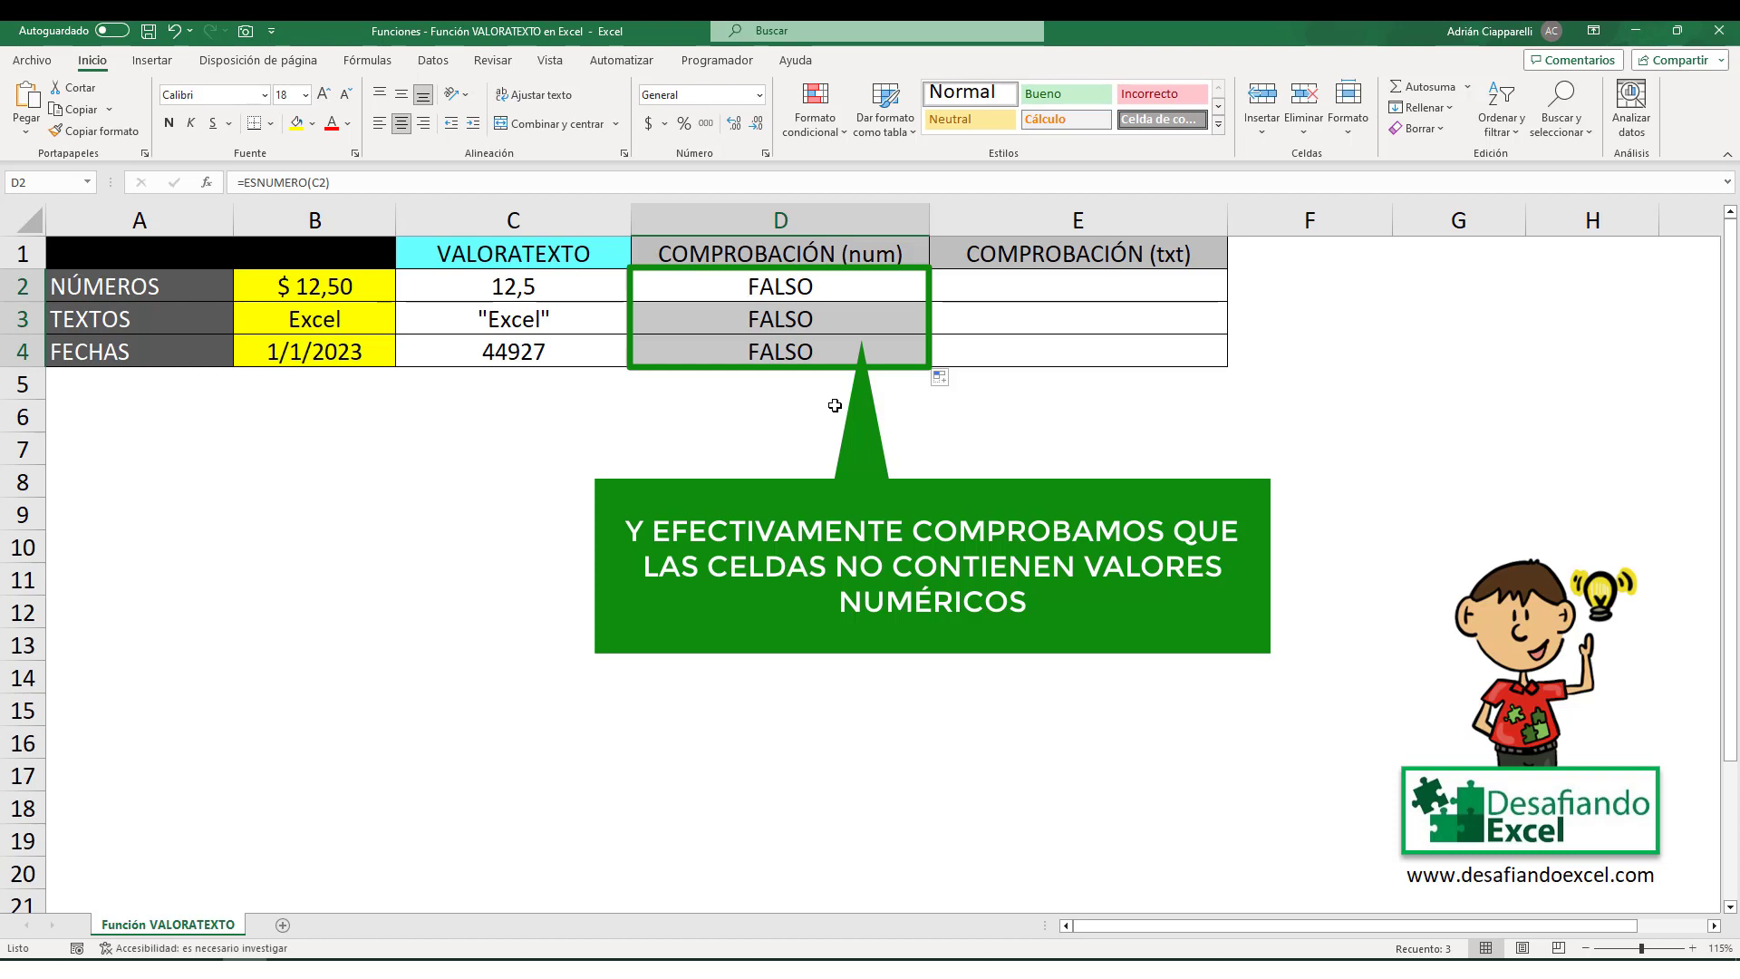
left_click(1030, 243)
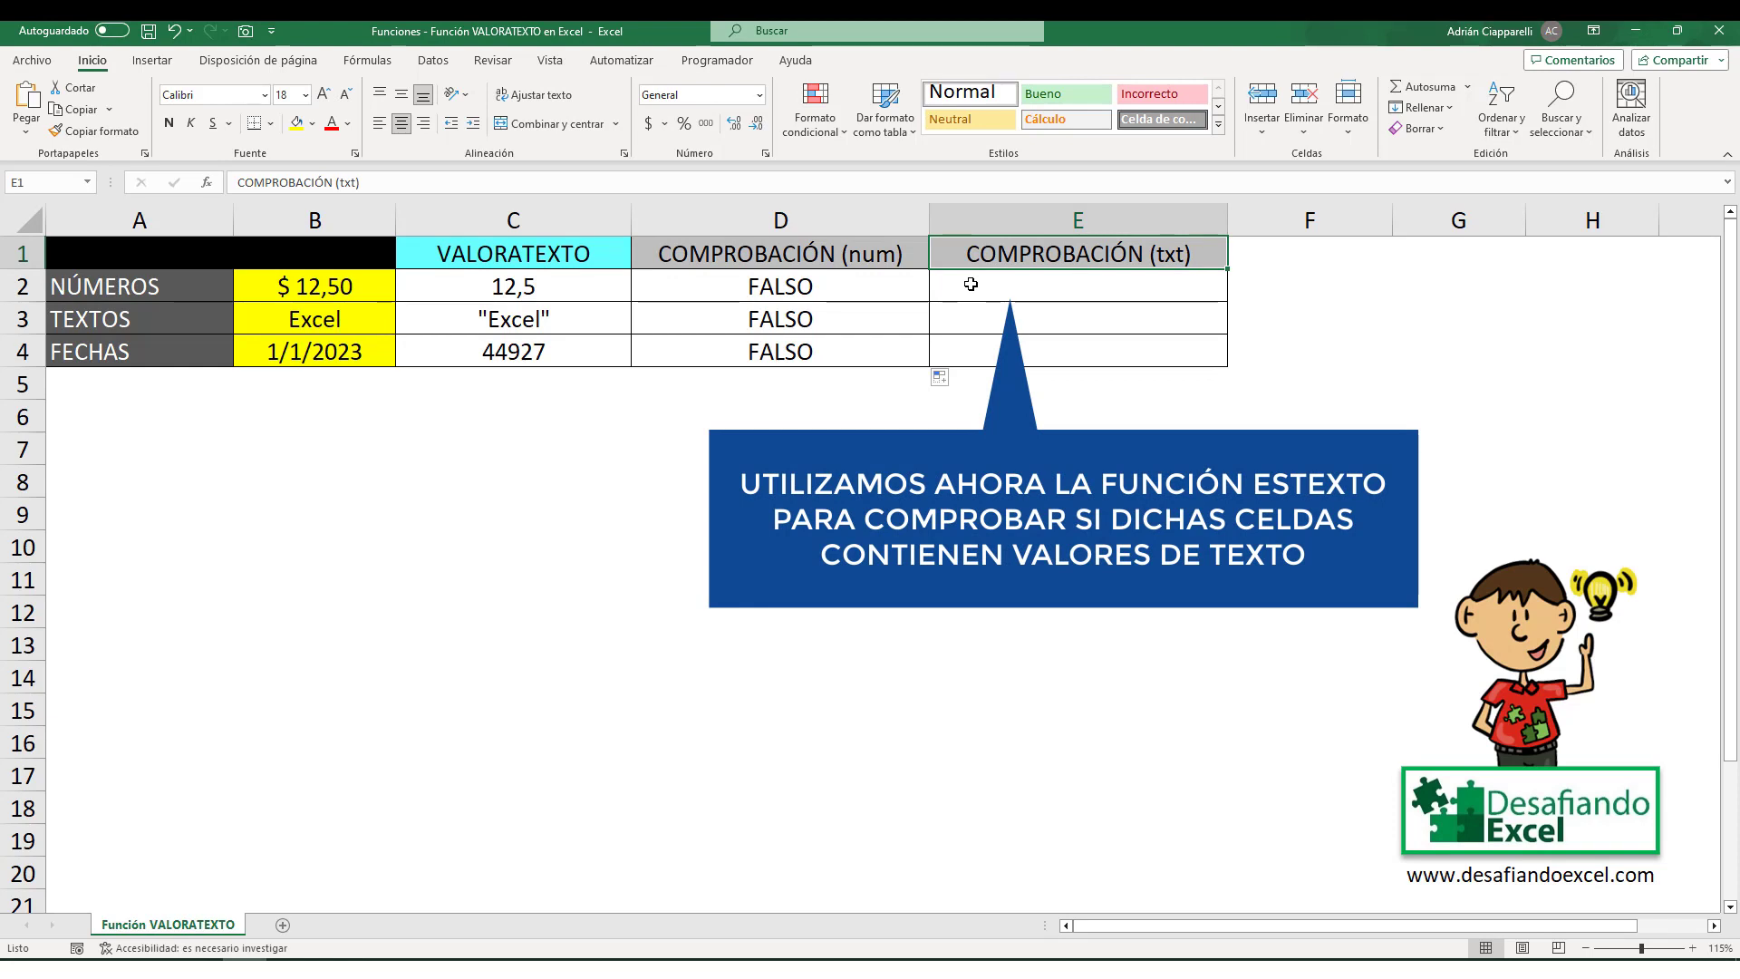
Step: Enter =ESTEXTO(C2) in E2 and fill it to E4, all returning VERDADERO
double_click(971, 287)
type("=E")
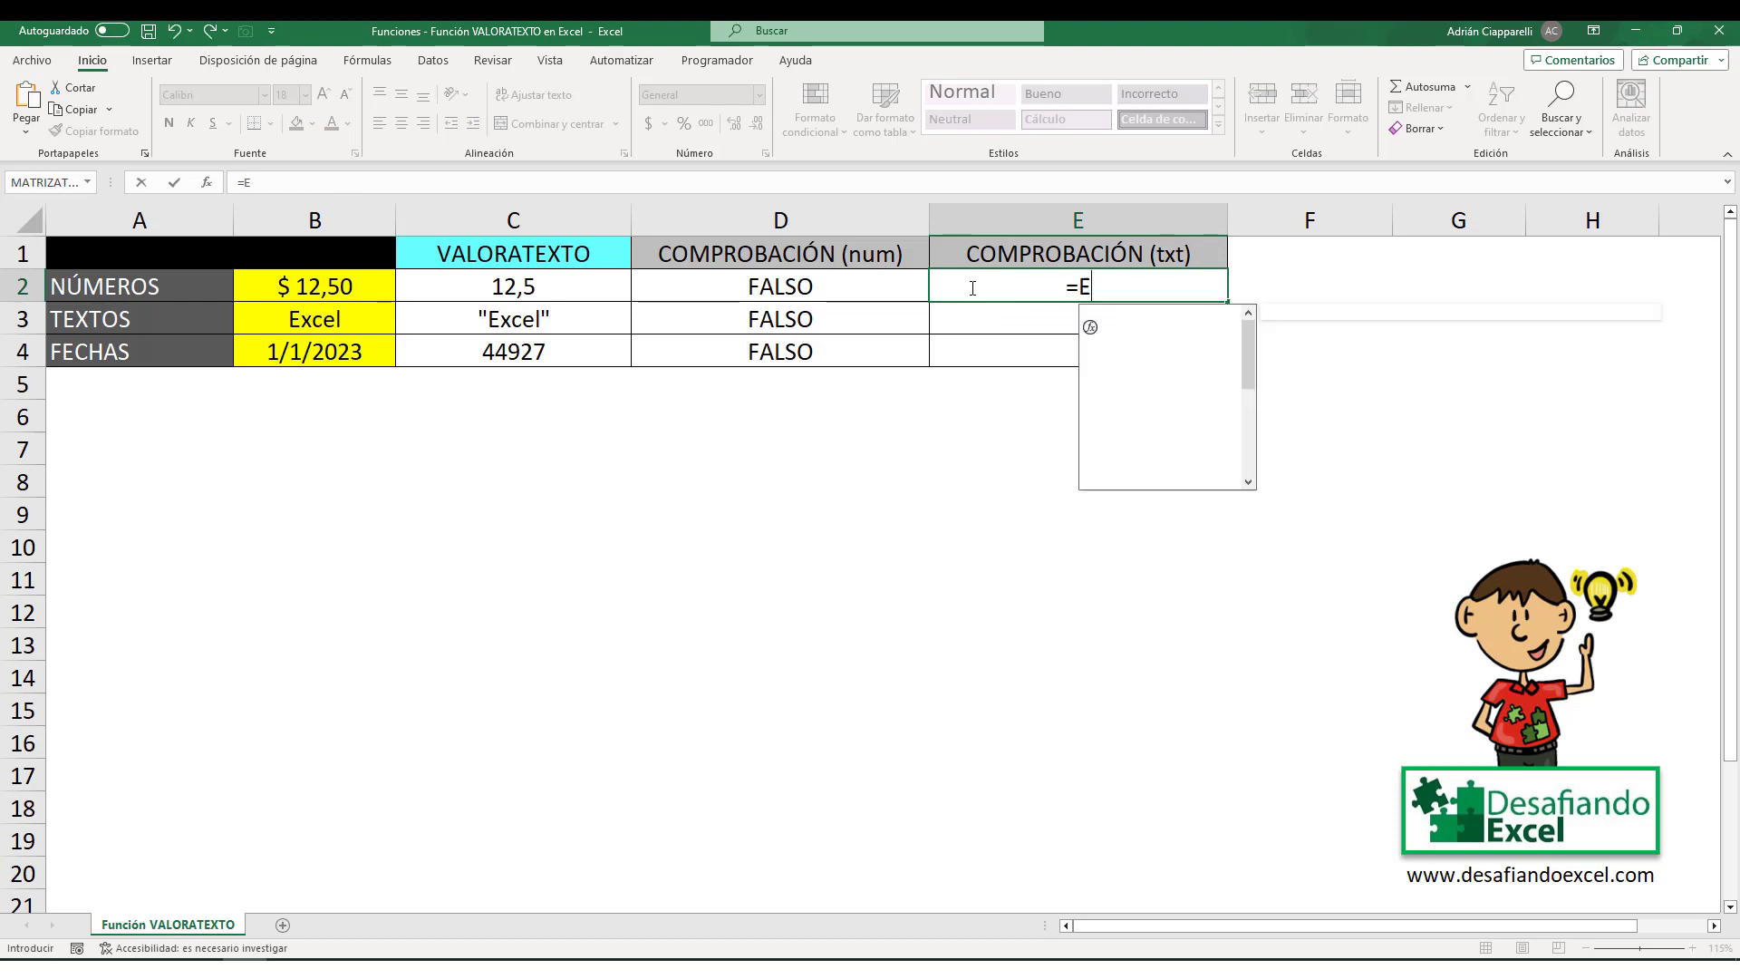
type("STEXTO(")
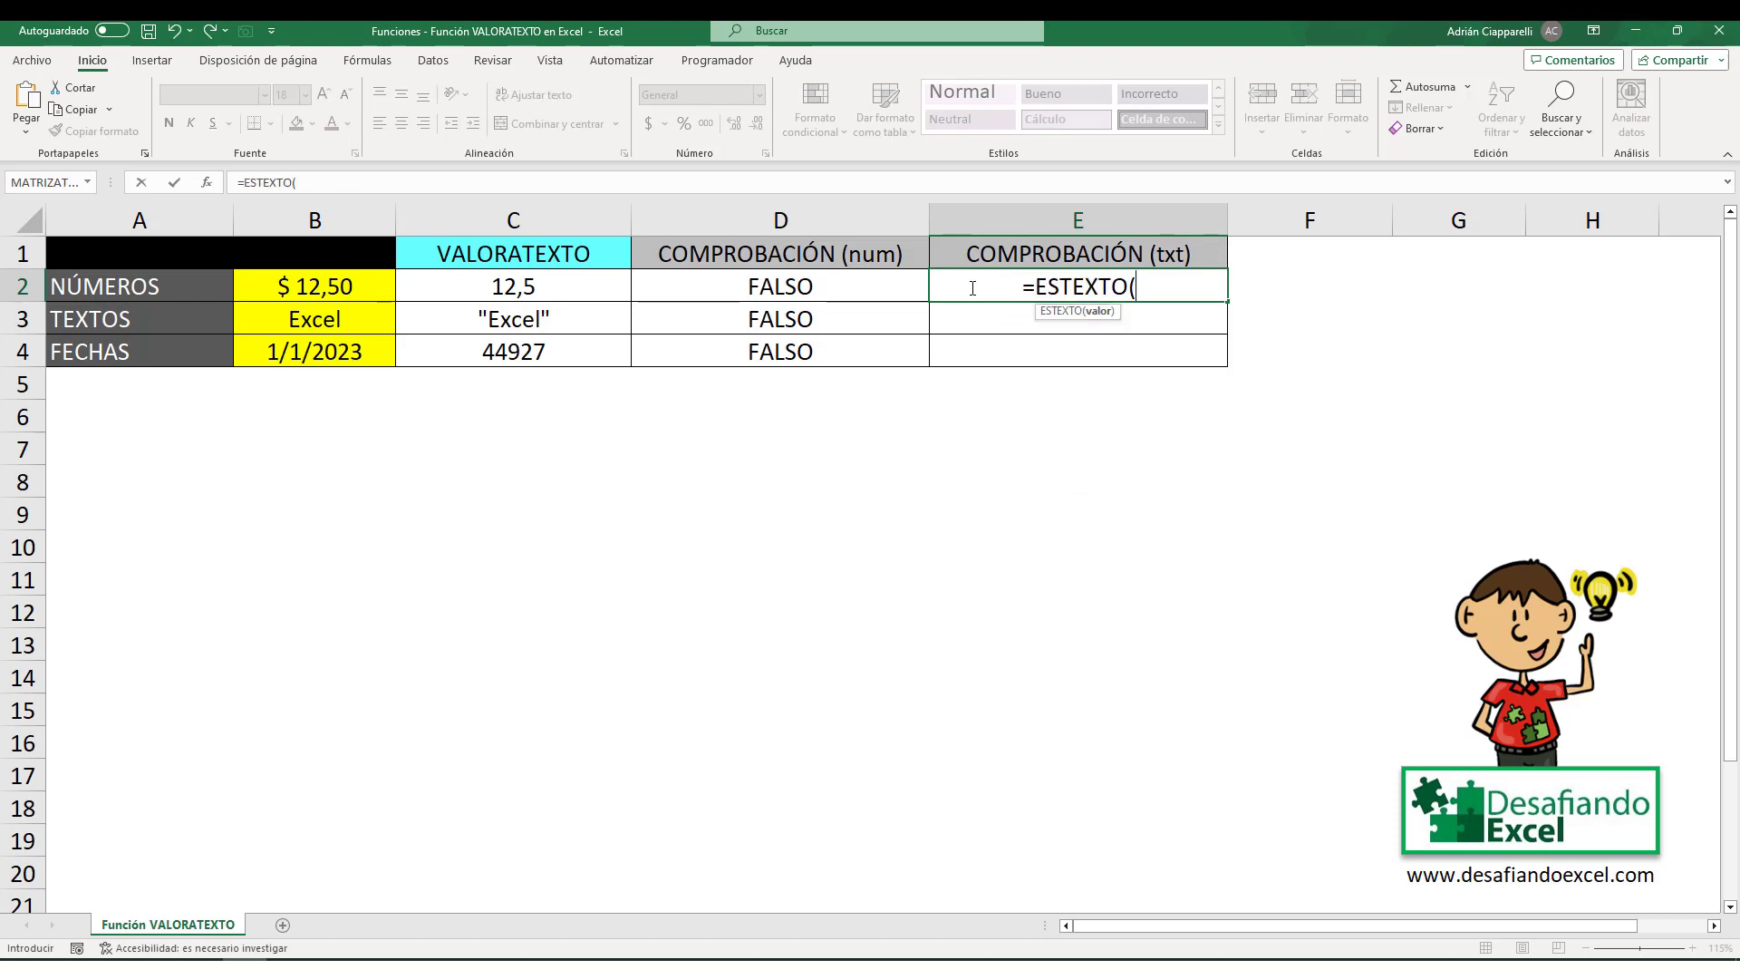
left_click(536, 283)
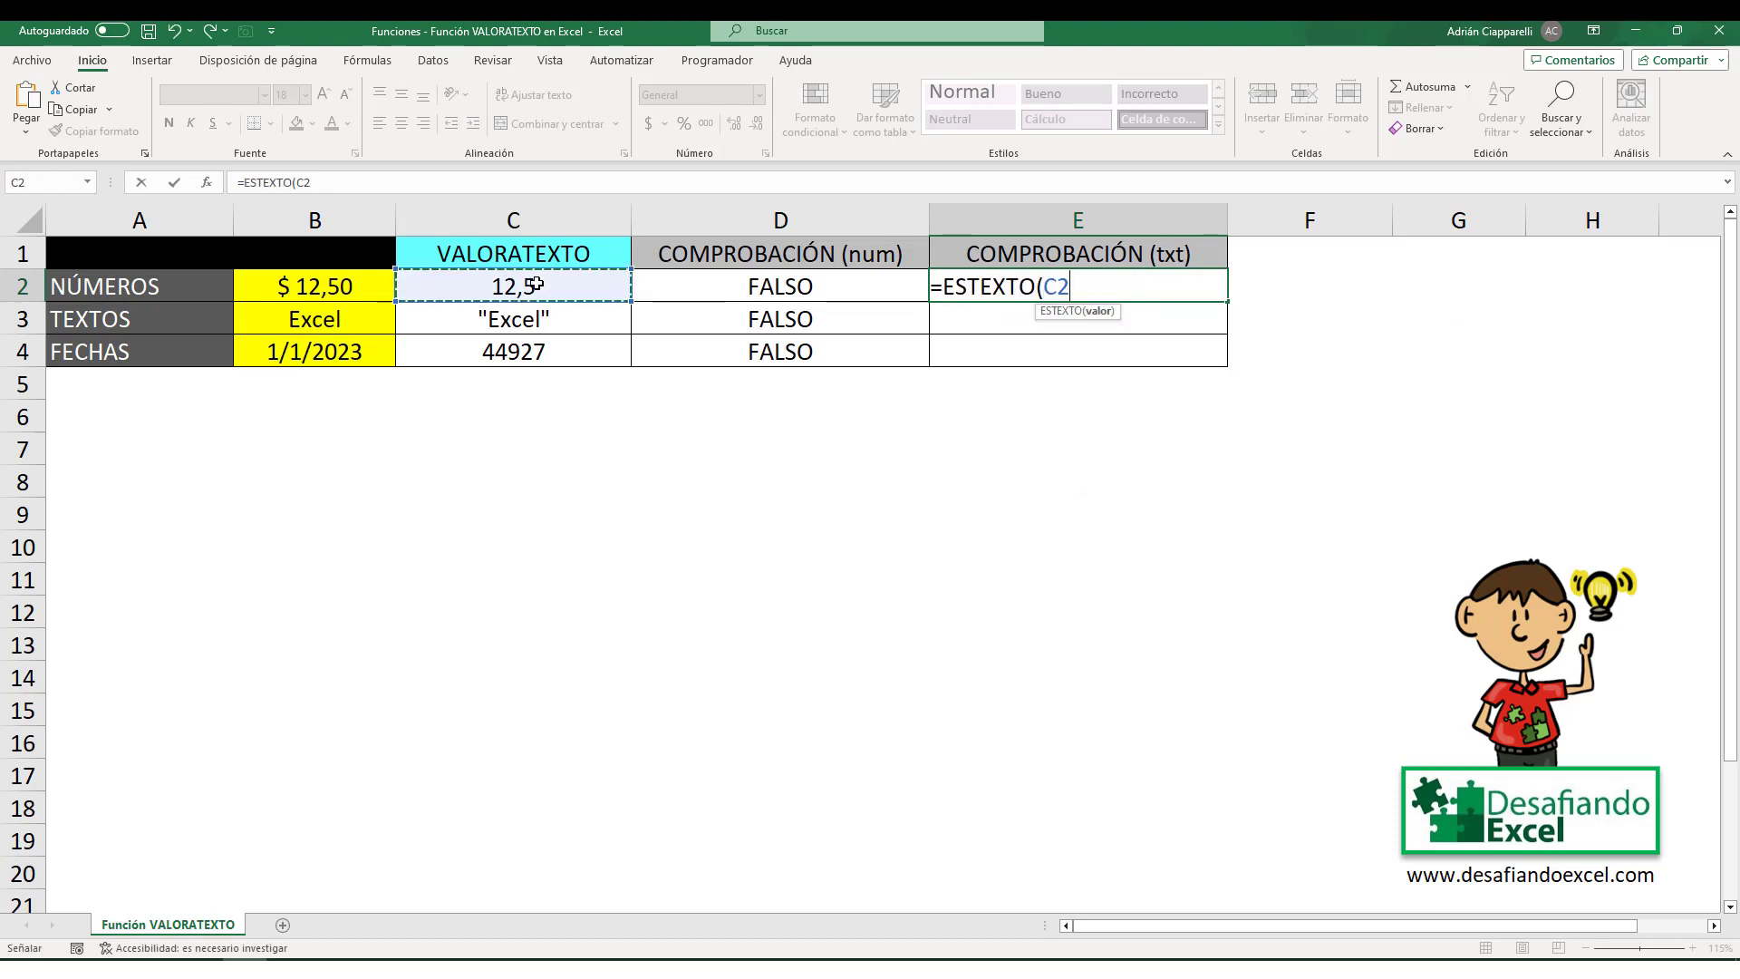
type(")")
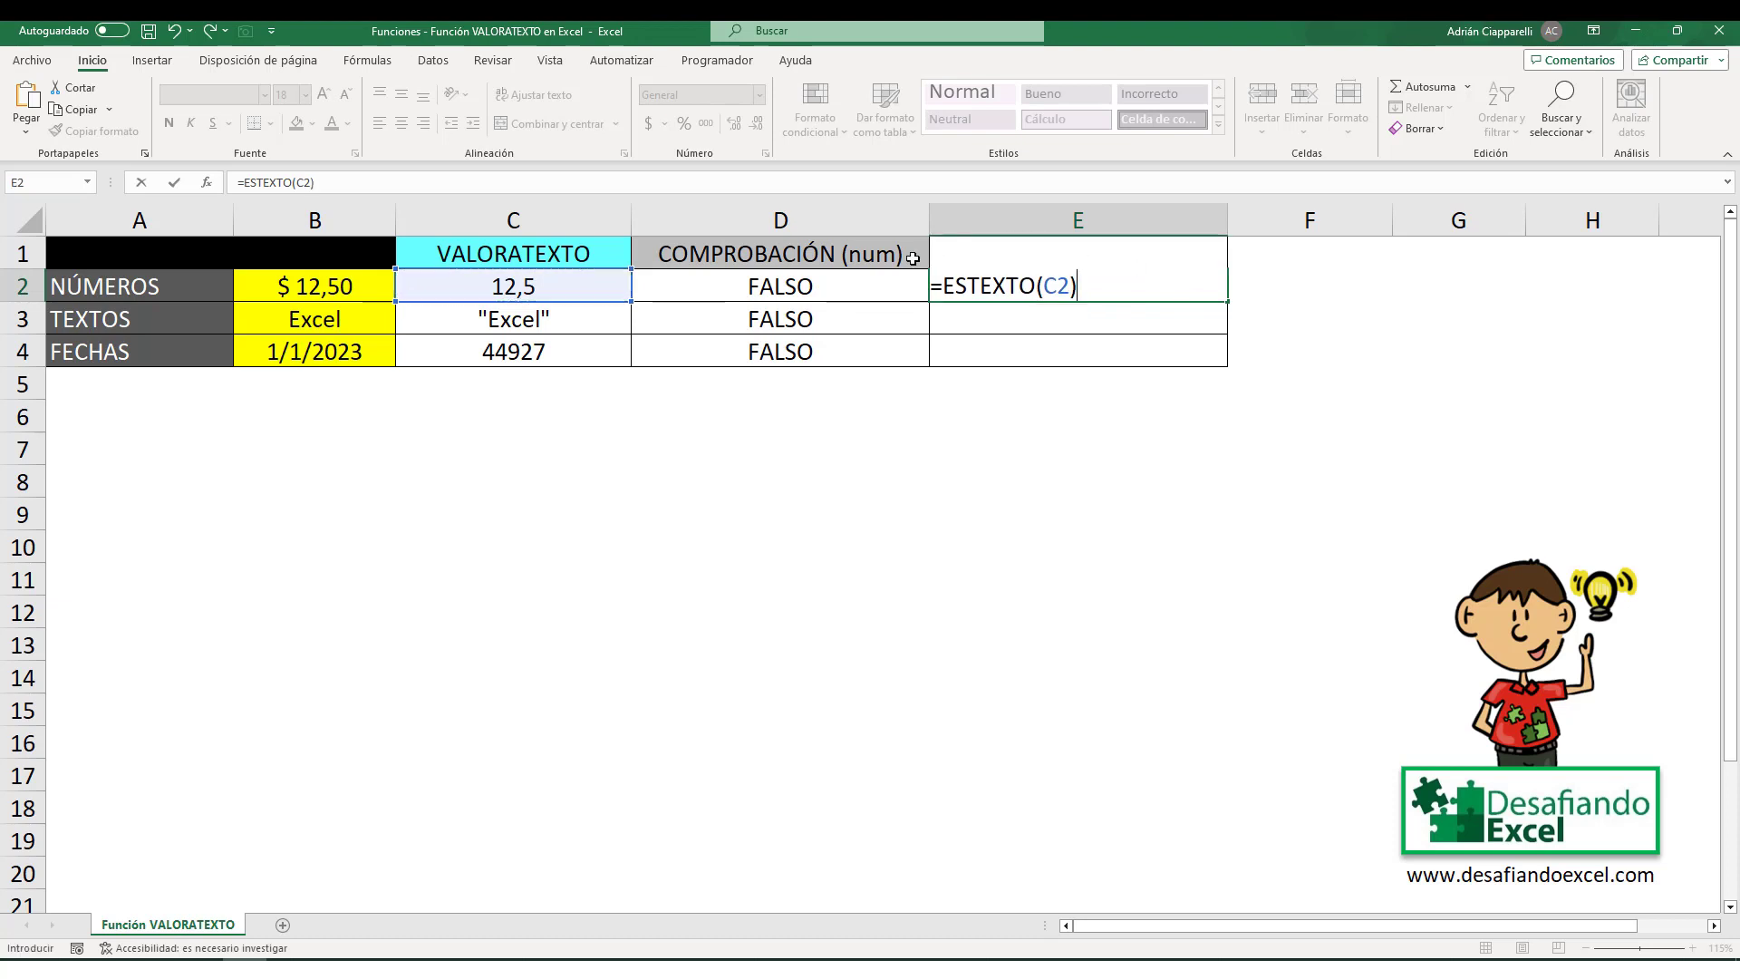
key("Return")
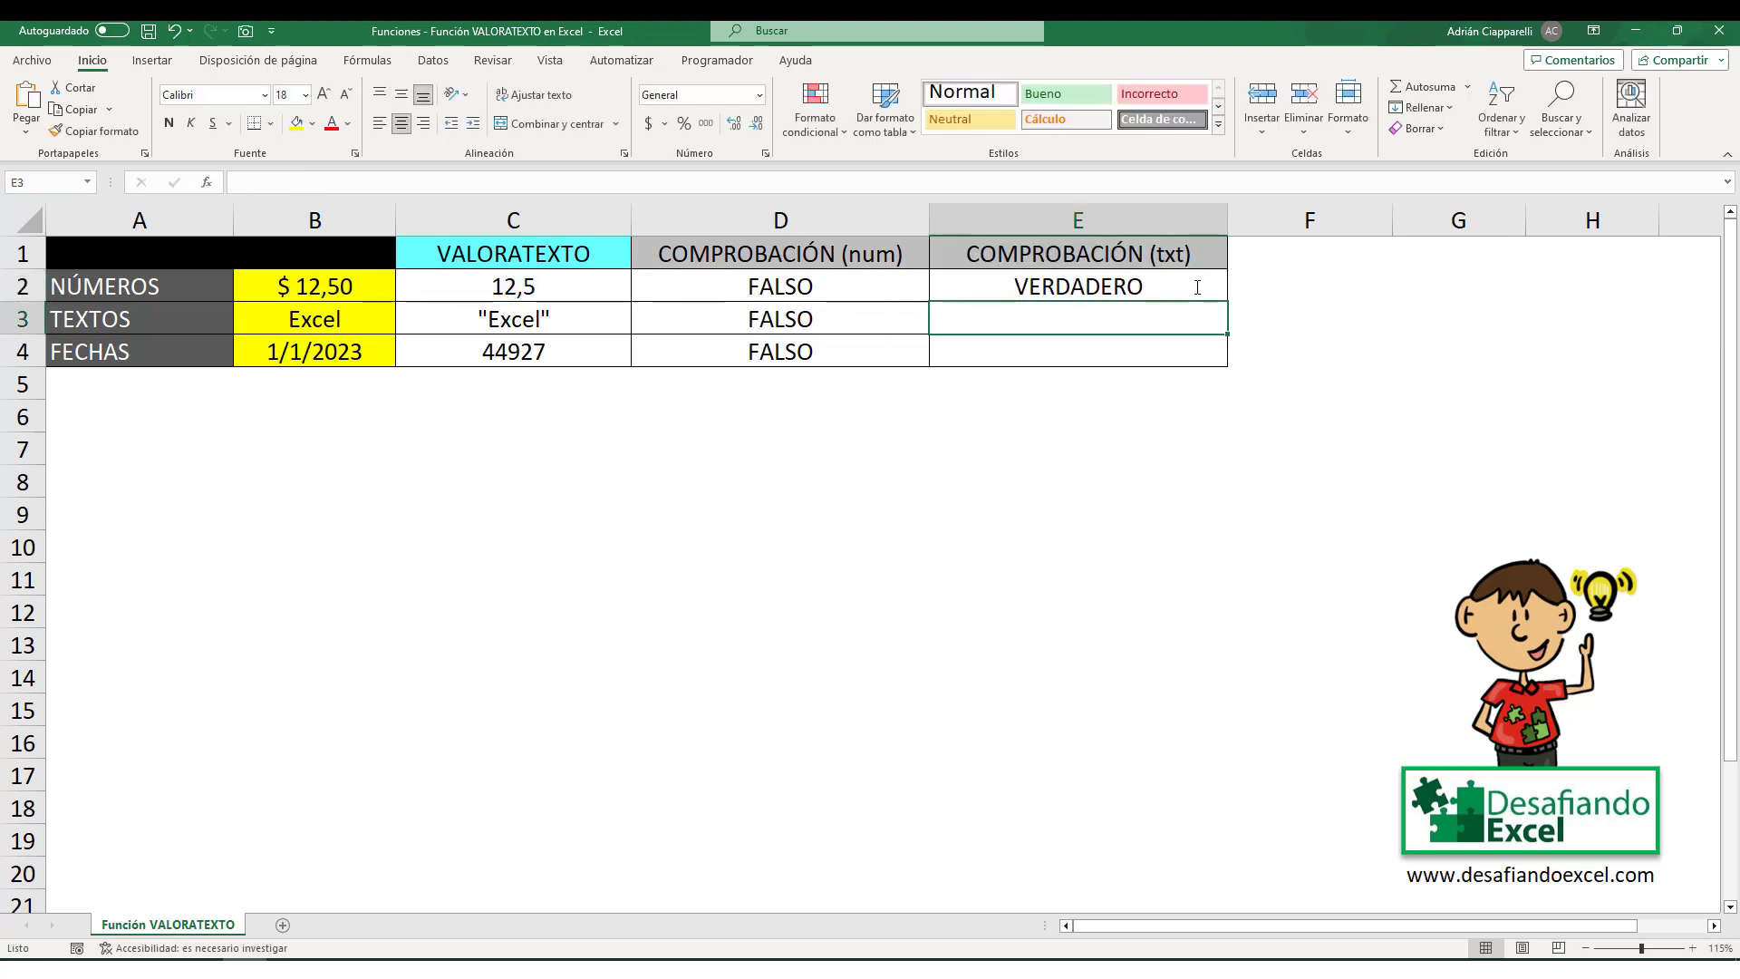
left_click(1193, 286)
left_click_drag(1230, 300, 1215, 365)
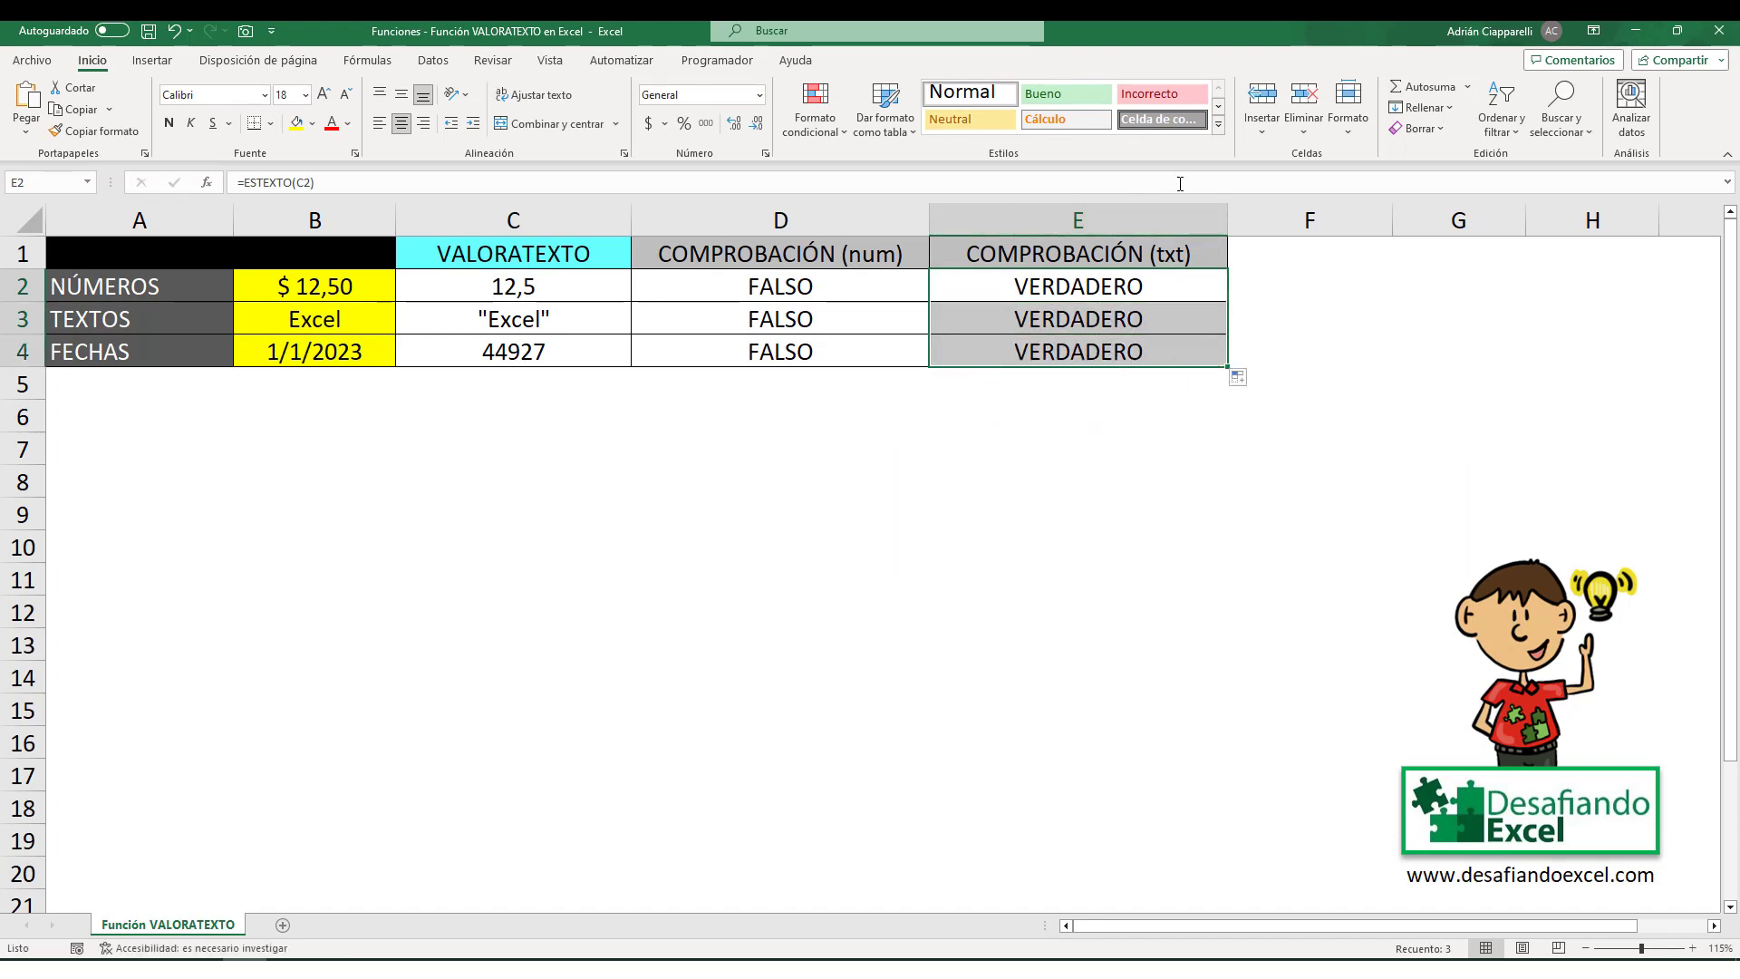